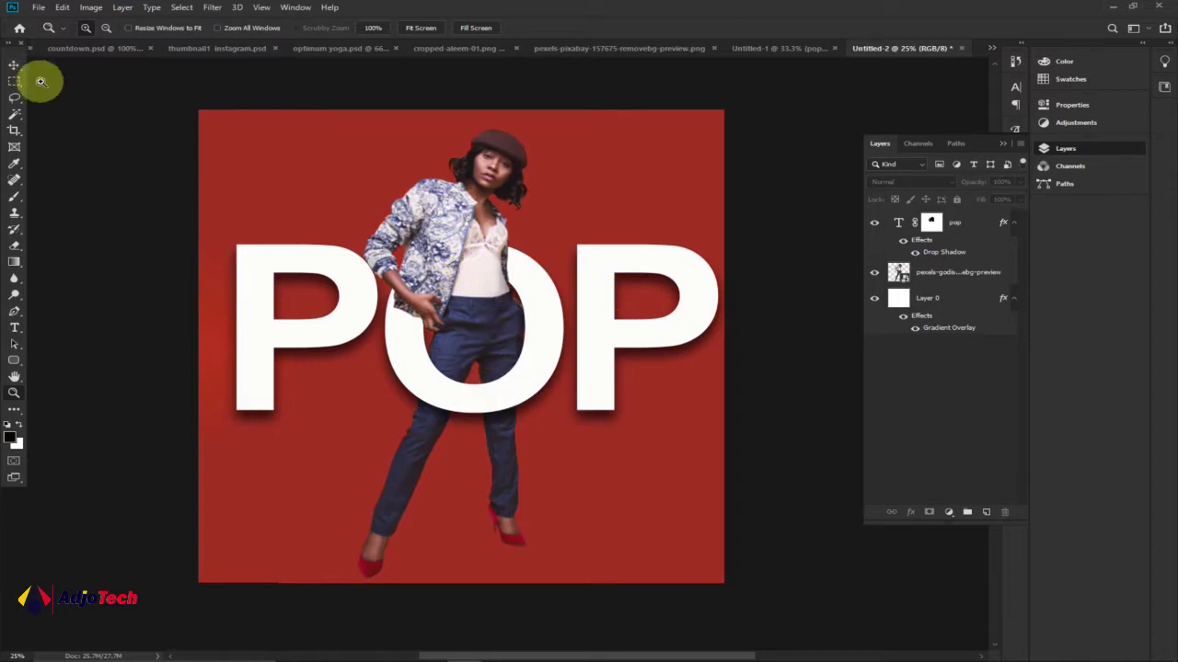
Step: Review the background-removed model photo and the finished POP poster for reference
click(672, 651)
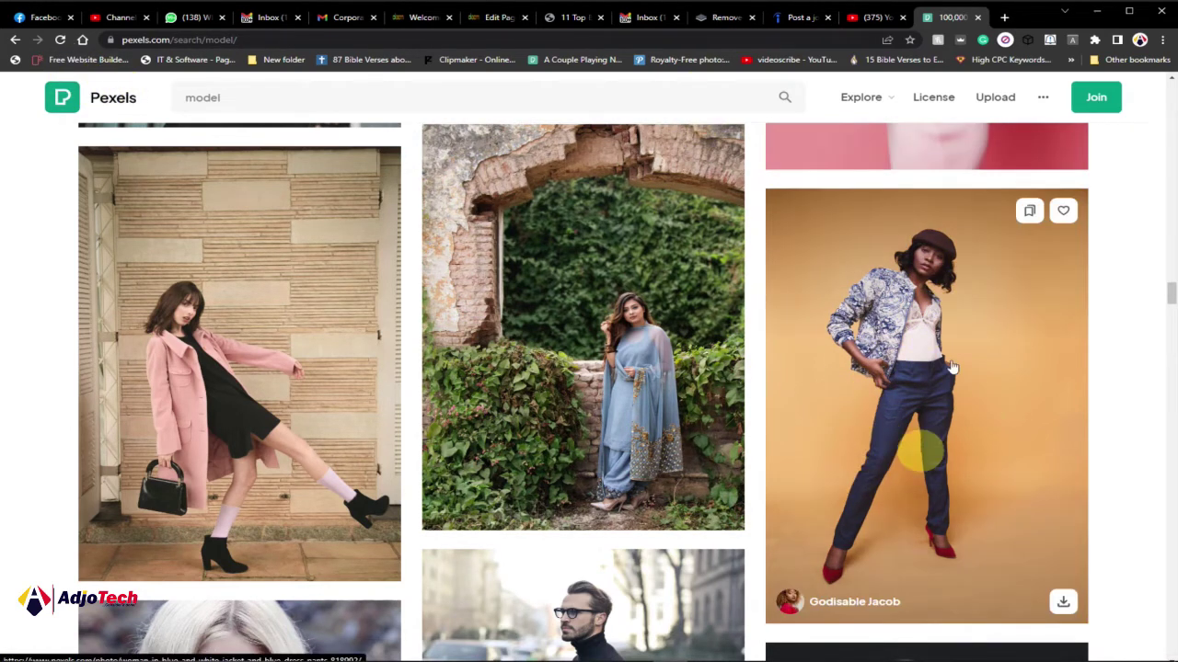
click(717, 16)
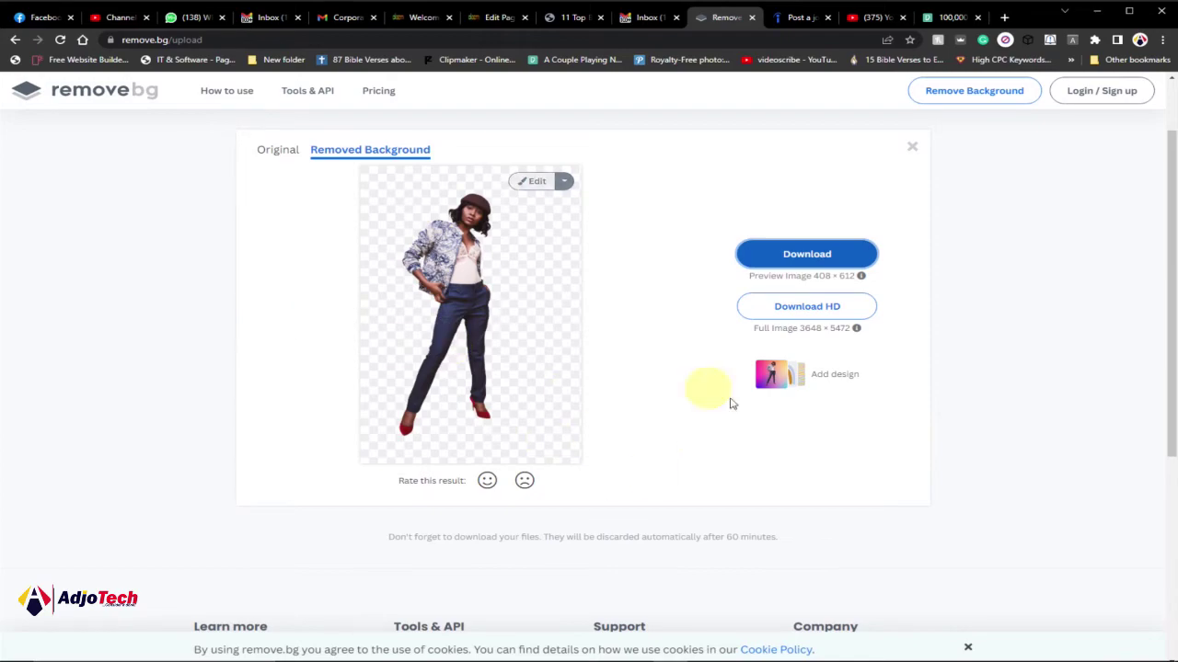
click(465, 652)
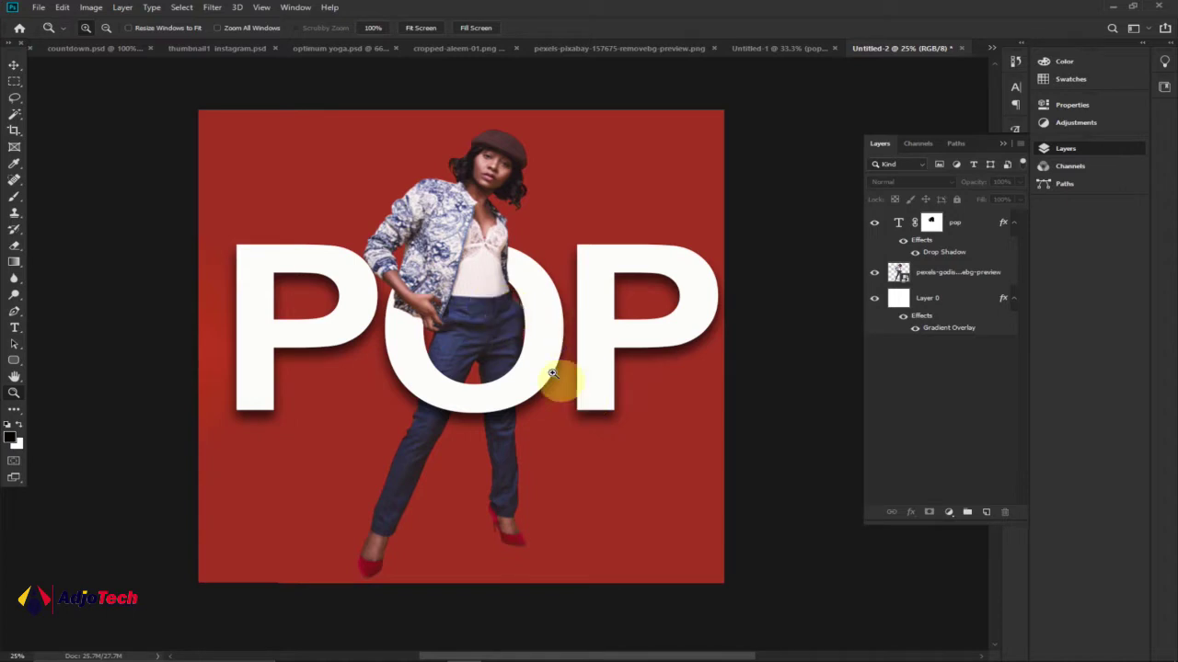
Step: Create a new 10 × 10 inch document at 300 Pixels/Inch
click(39, 13)
click(48, 22)
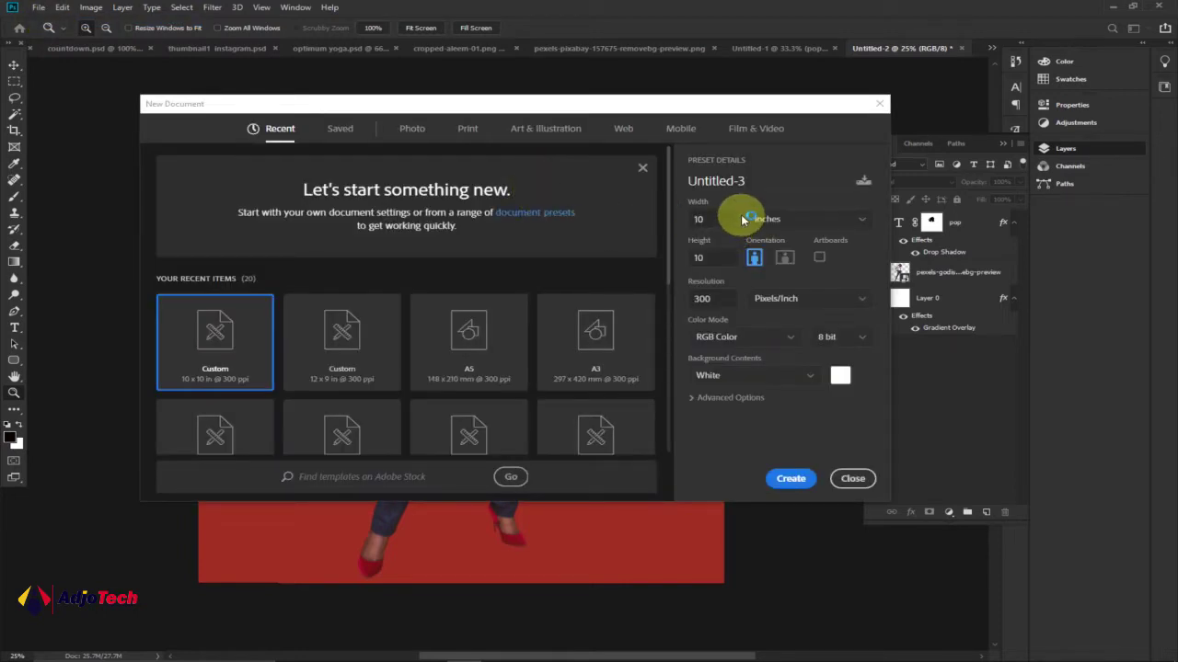
click(697, 219)
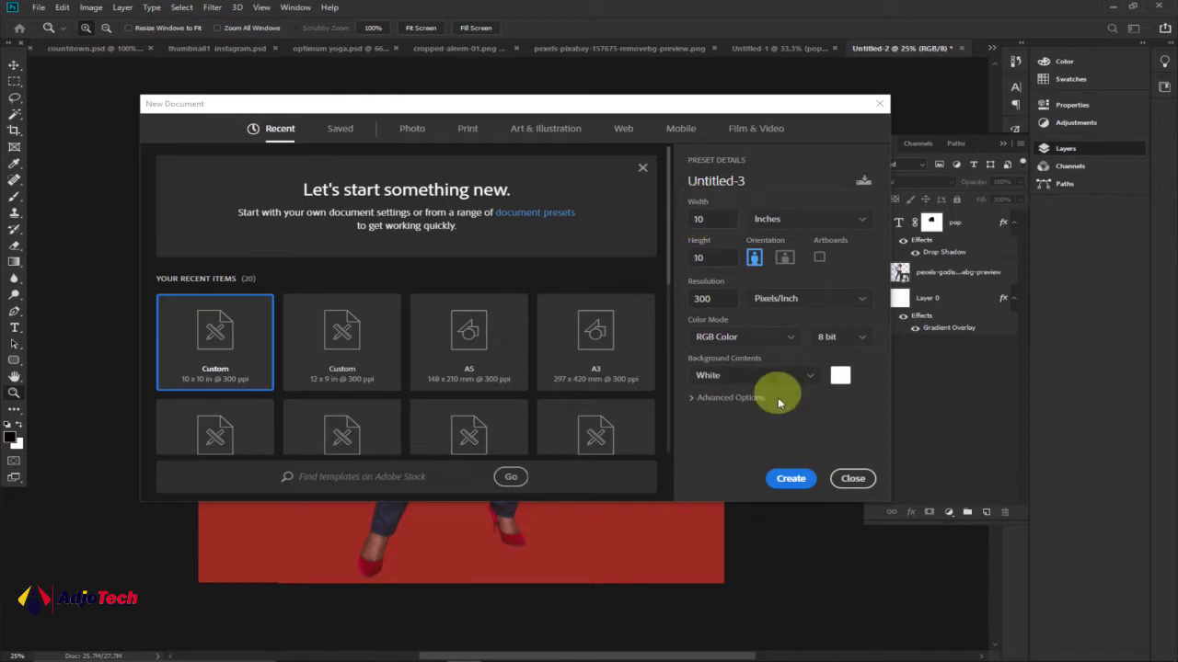
click(791, 478)
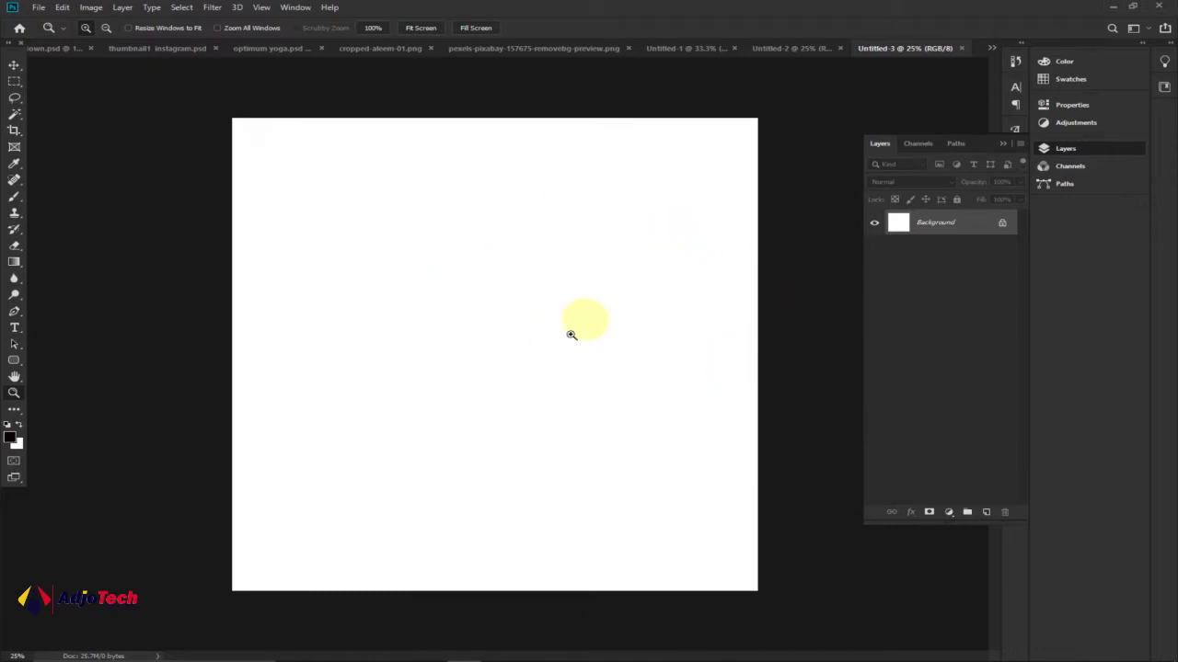
click(793, 49)
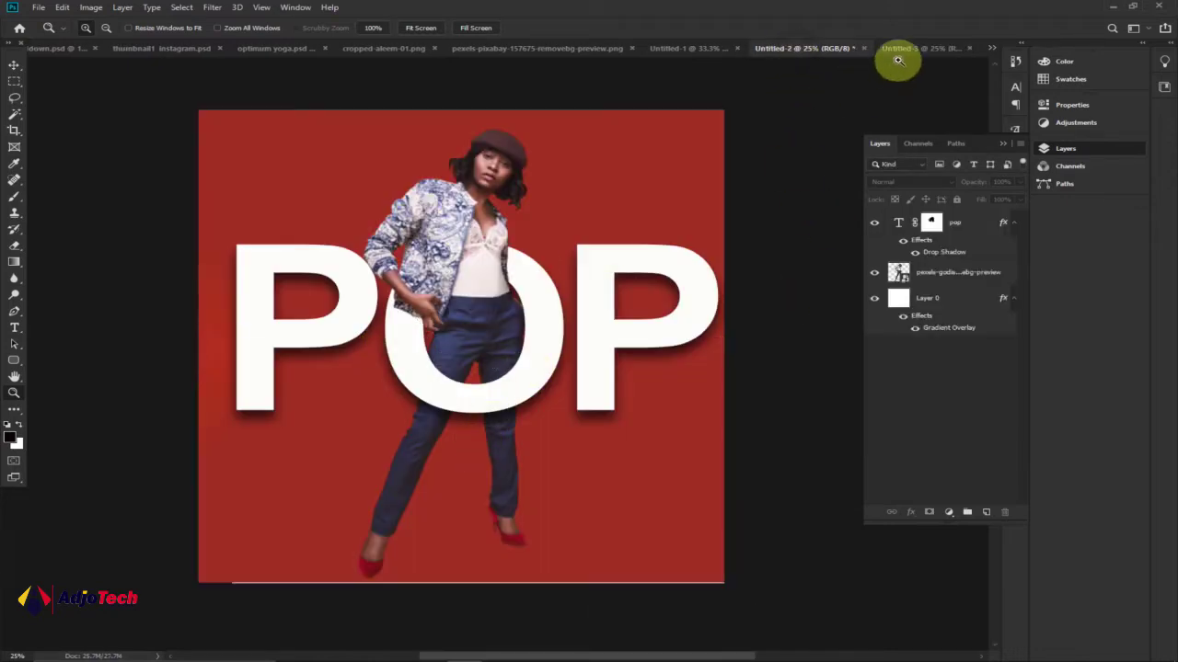
click(904, 54)
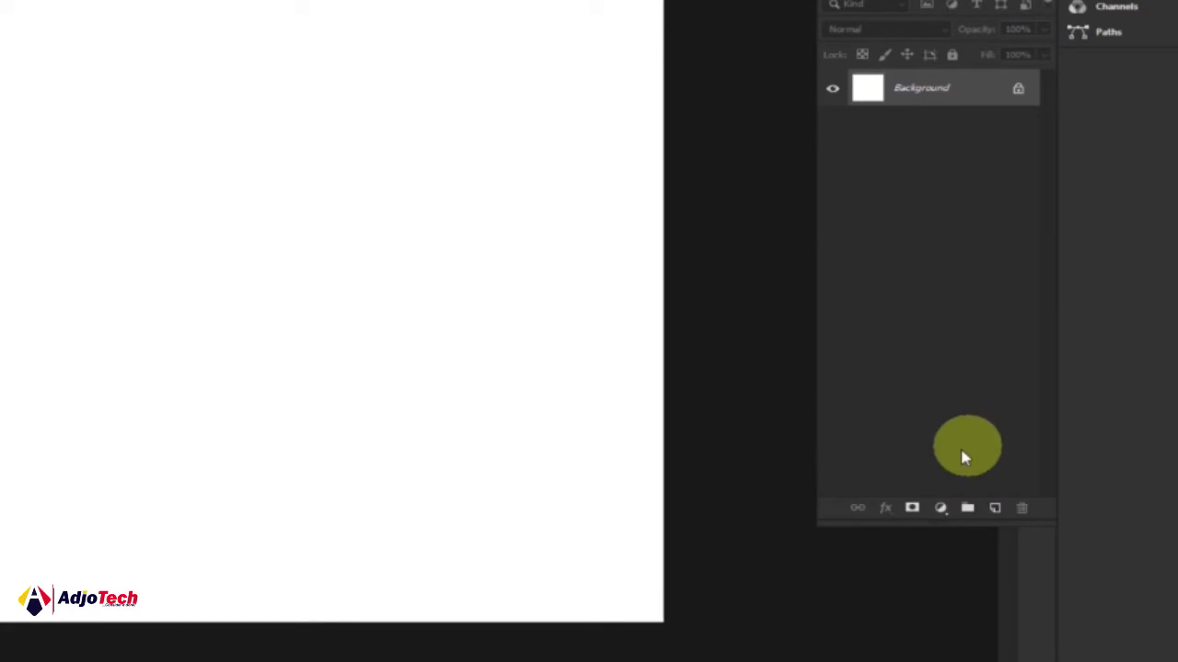
Step: Add a Solid Color fill layer in dark red 681904
click(940, 509)
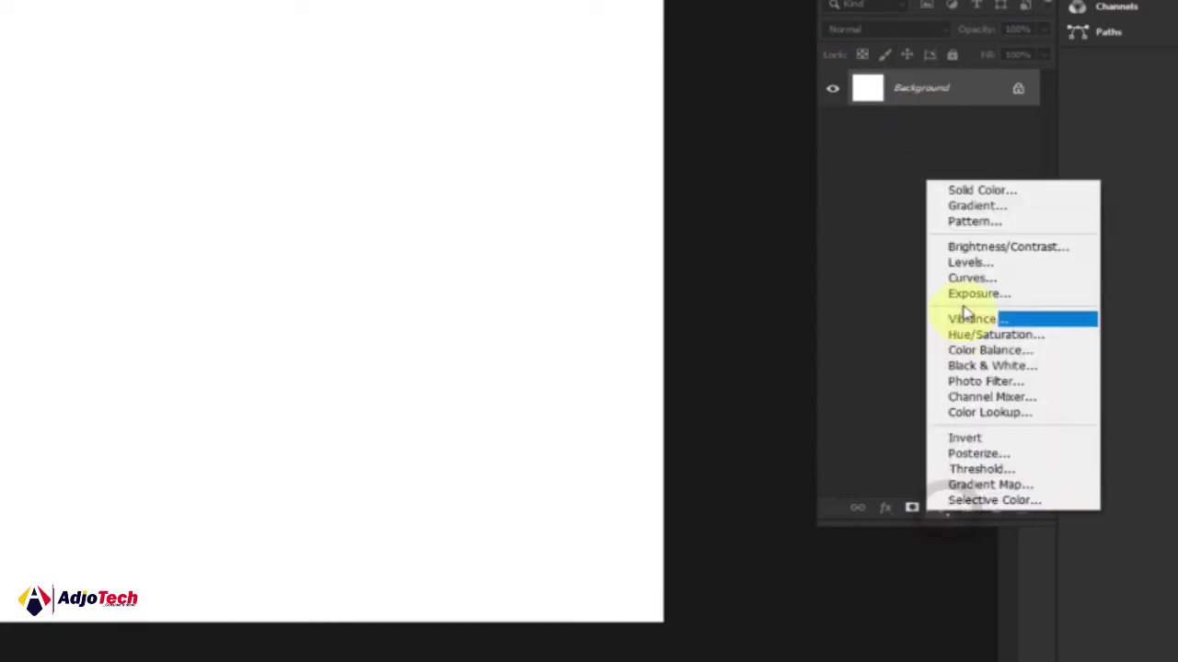
click(967, 191)
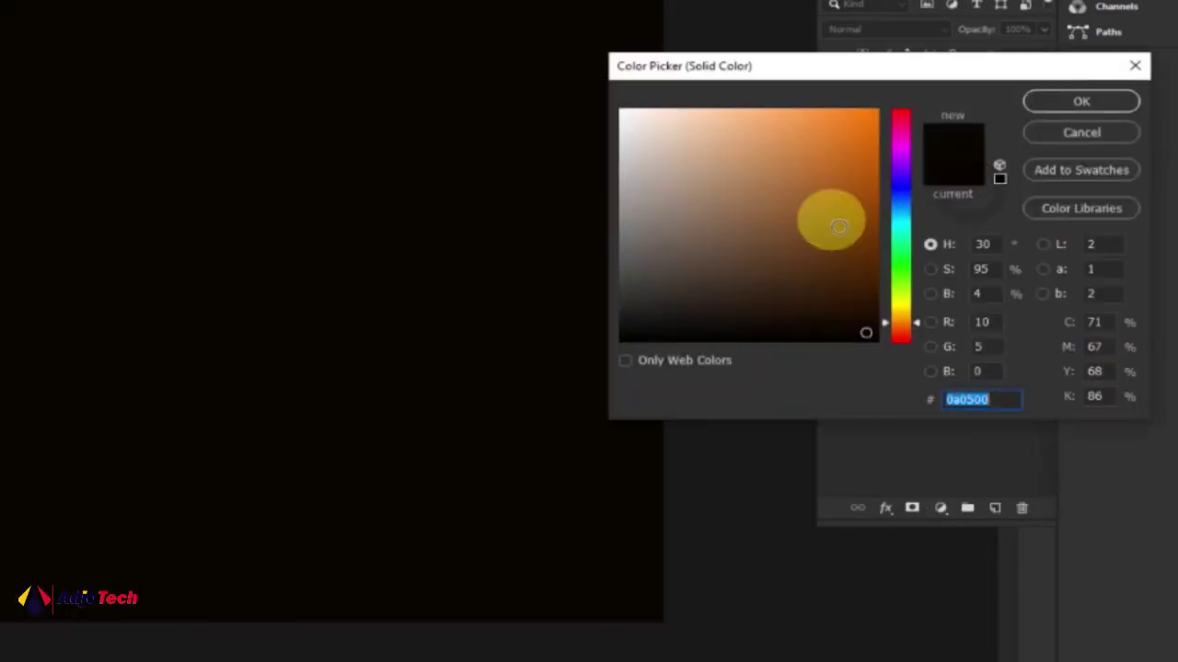
drag(873, 276, 870, 331)
drag(865, 153, 893, 334)
drag(868, 274, 868, 247)
click(1073, 101)
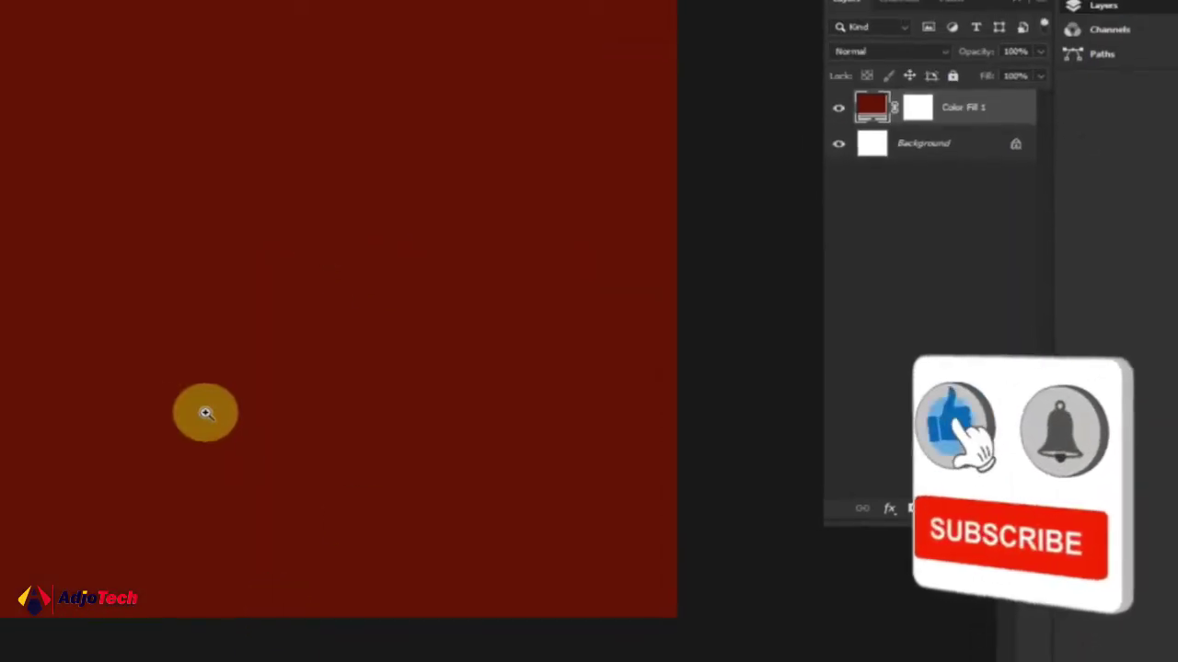
Step: Drag the cut-out model PNG from the Downloads folder onto the canvas
mouse_move(395, 649)
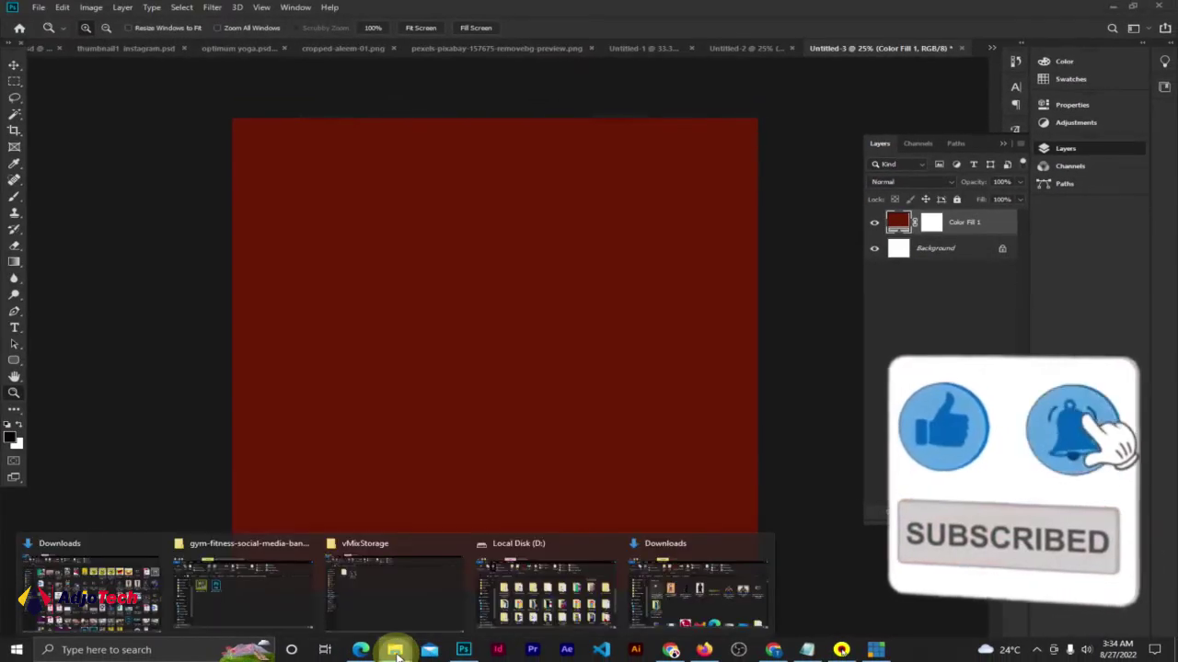
click(665, 582)
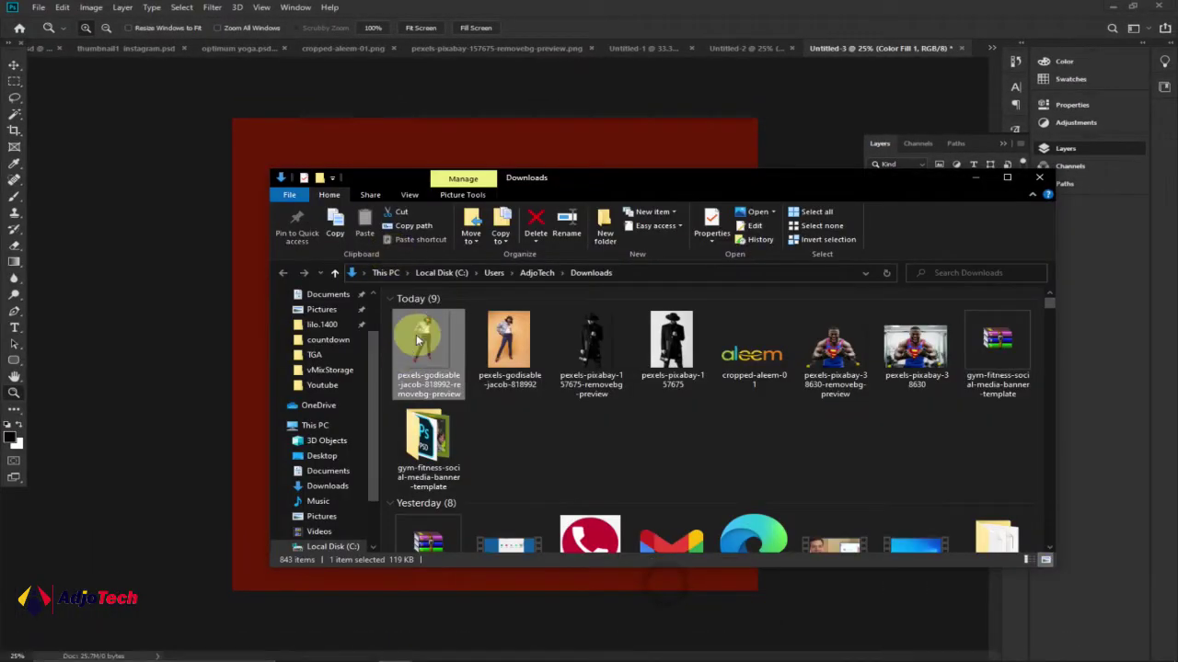
drag(429, 342, 258, 300)
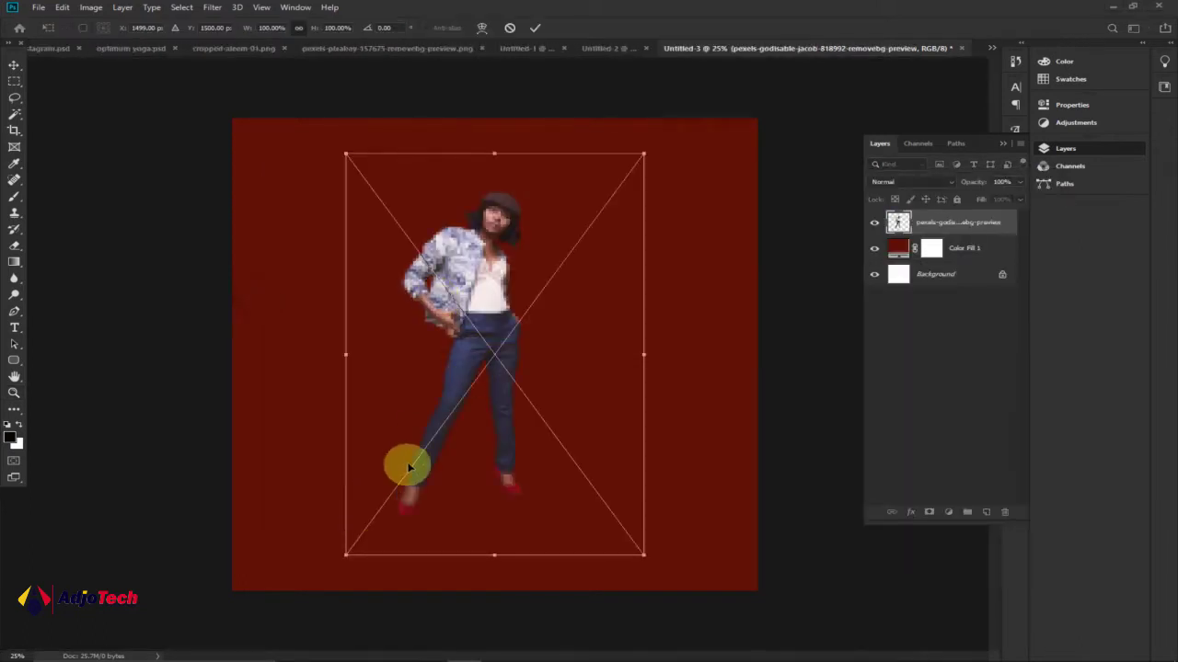
Step: Scale the placed model image up to about 111.6% using its corner handles and commit
drag(346, 554, 313, 572)
drag(643, 155, 664, 128)
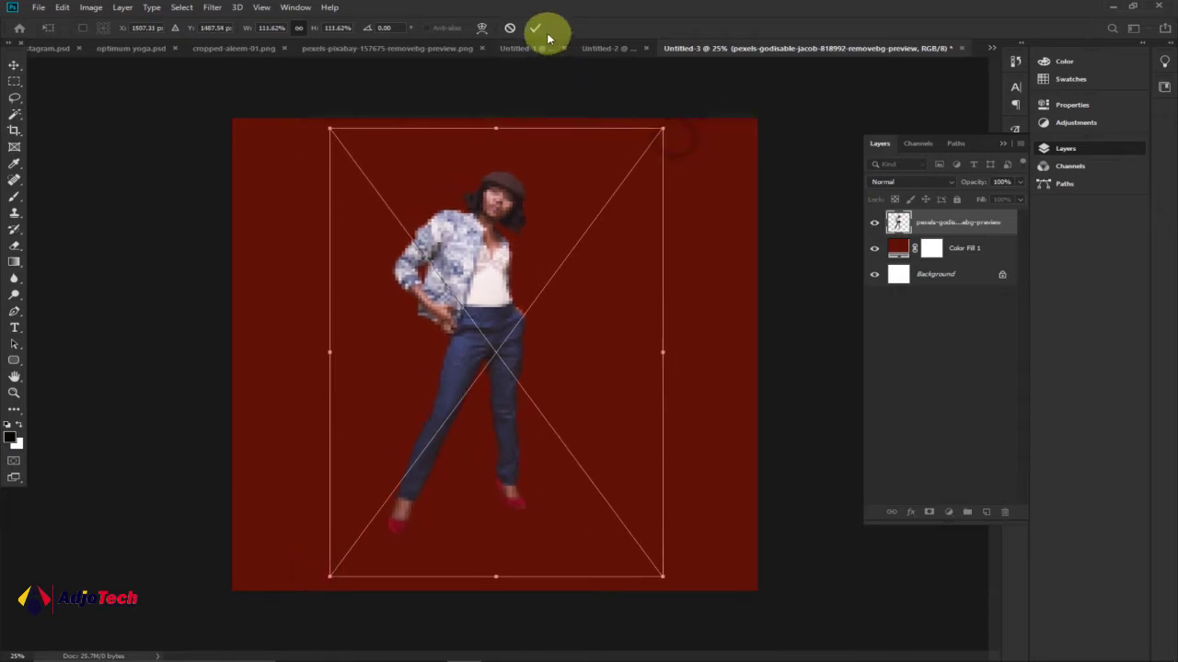
click(534, 29)
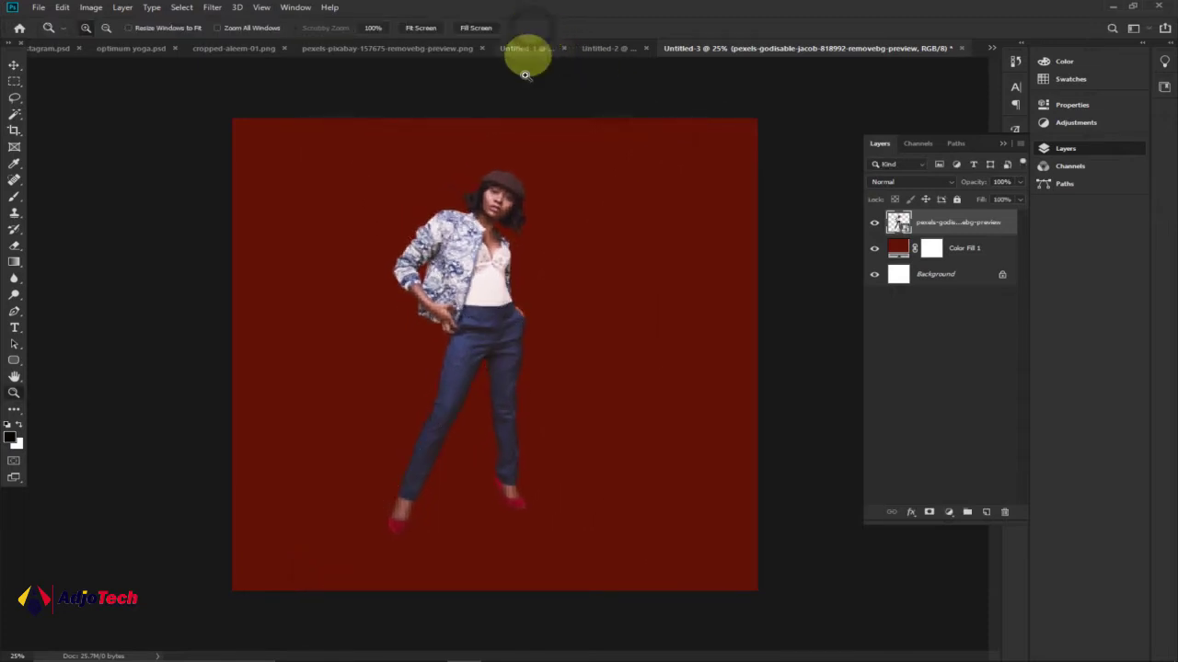
Step: Zoom in, collapse the Layers panel, and nudge the model down and right
click(478, 297)
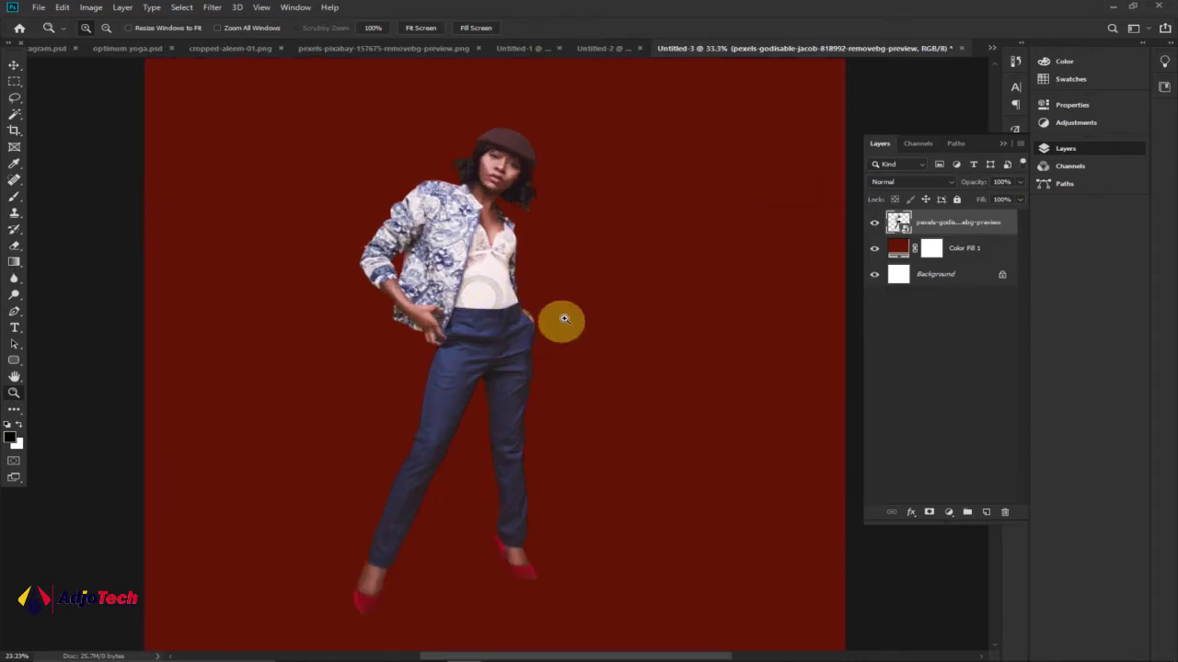
click(1004, 143)
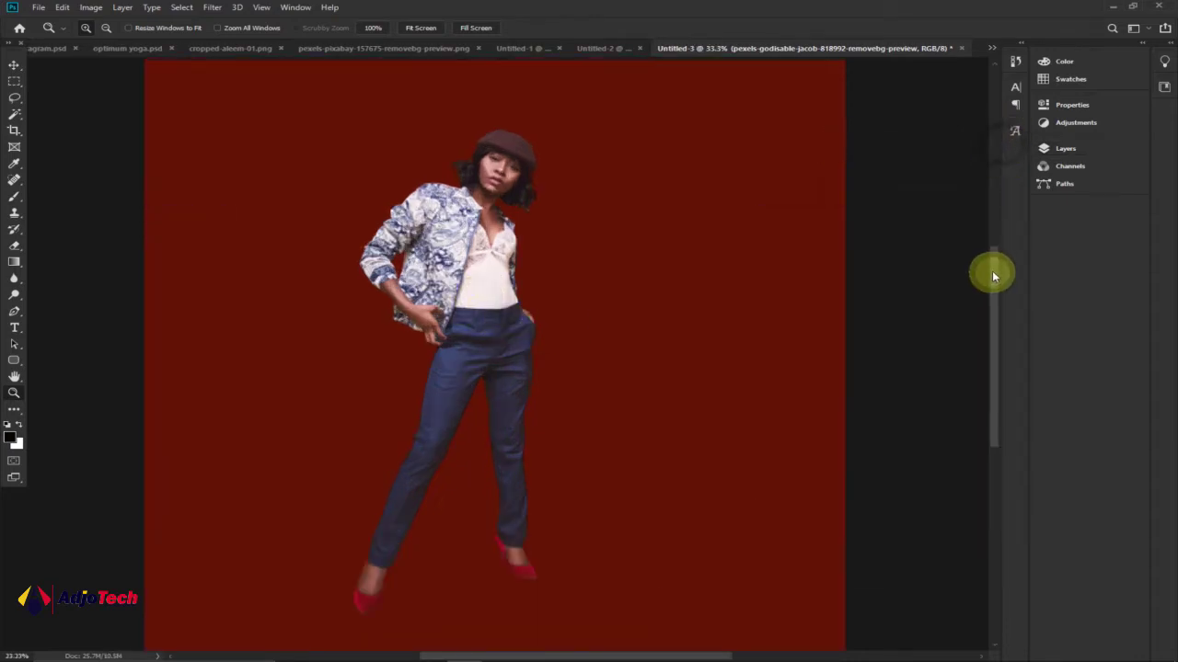
click(13, 67)
click(449, 241)
drag(460, 244, 473, 266)
Step: Enlarge the model to about 113.6% with Free Transform, reposition it, and commit
key(ctrl+t)
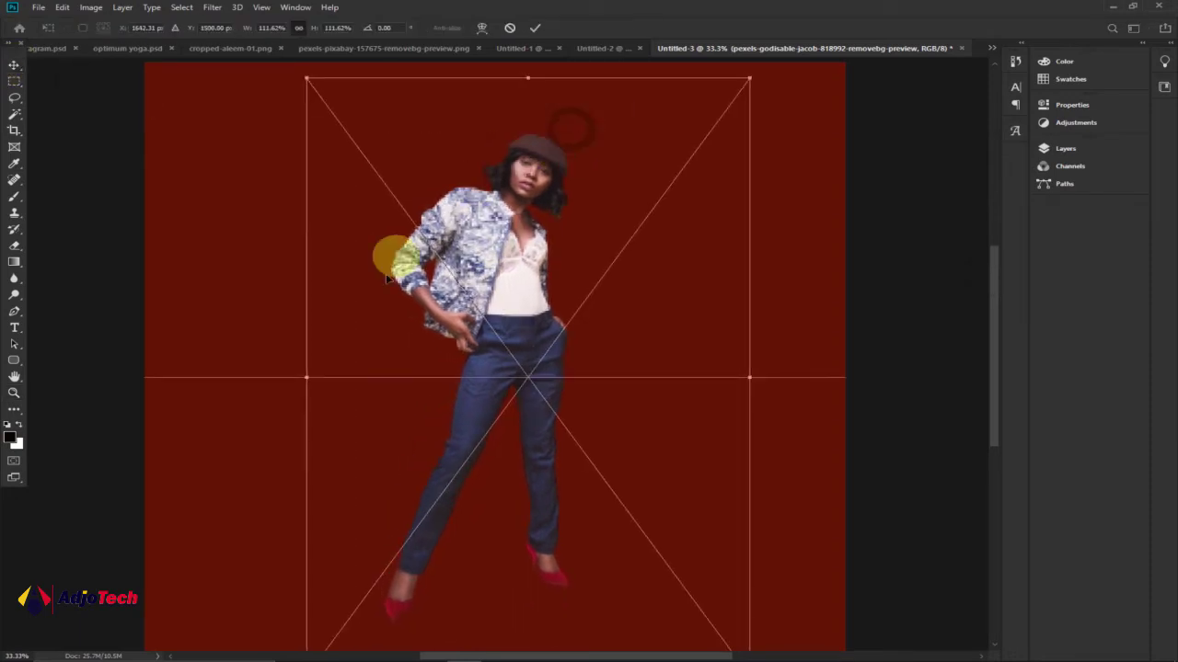
drag(304, 77, 294, 63)
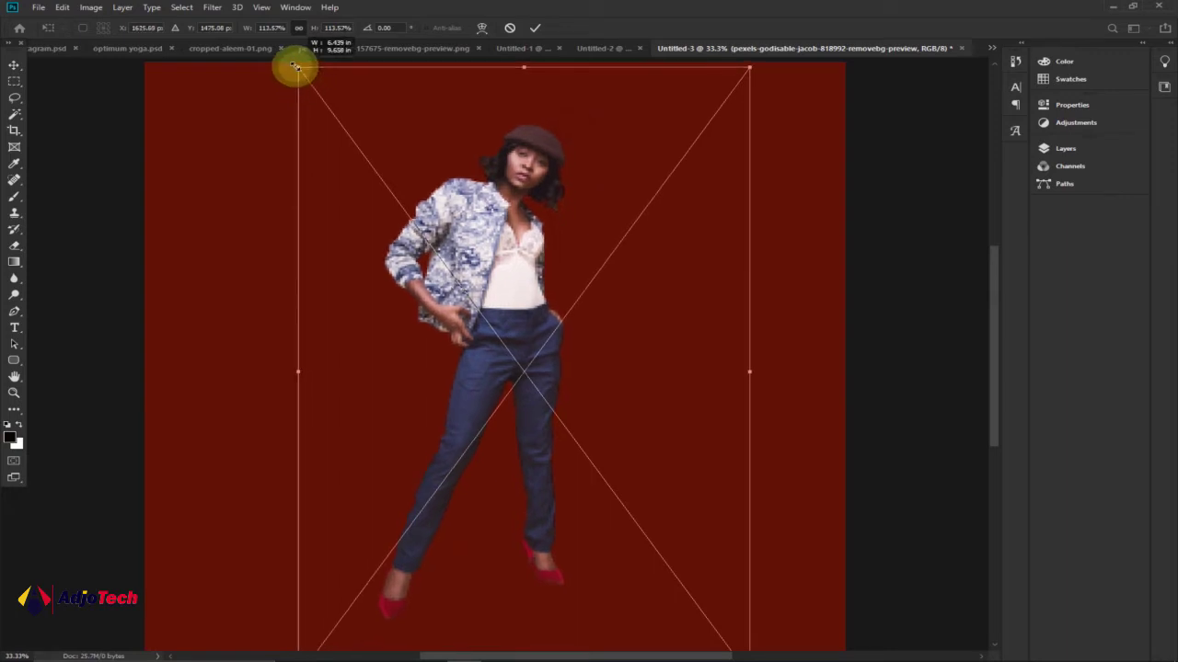
drag(481, 190, 480, 197)
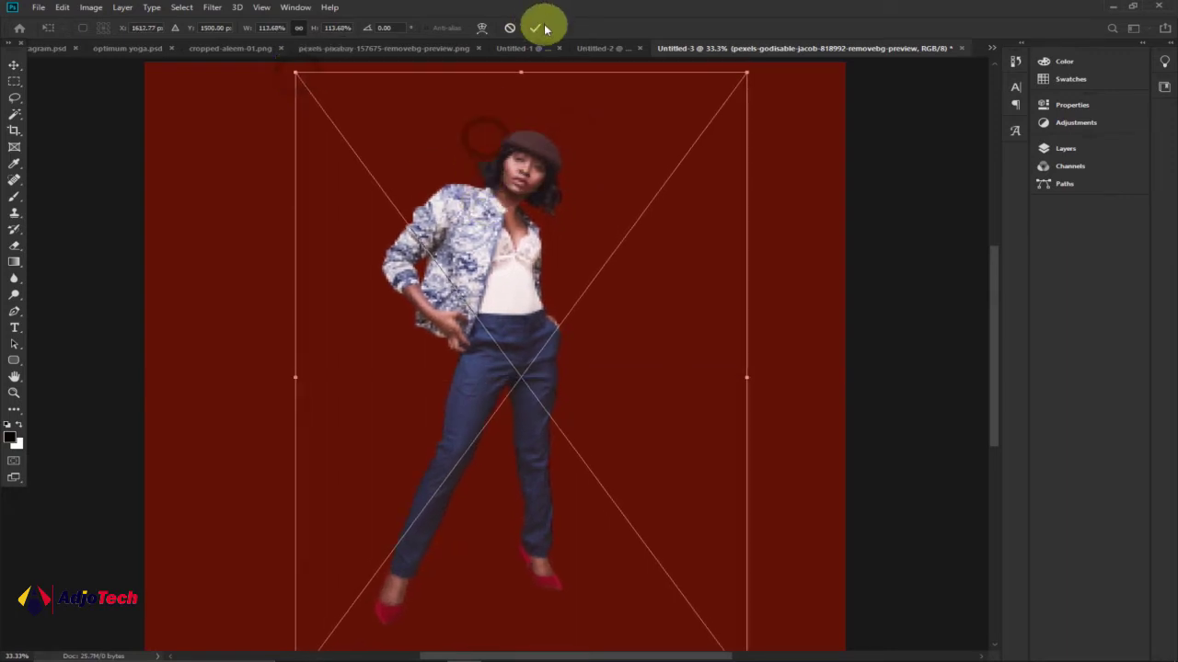
click(541, 26)
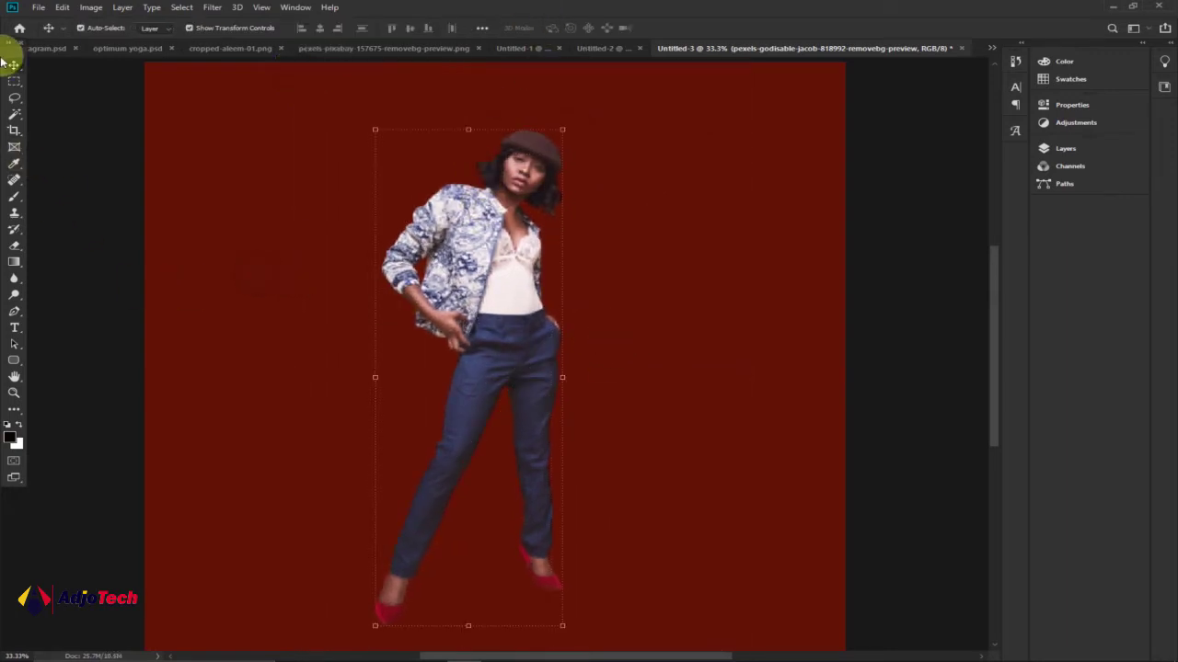
Step: Add a horizontal text layer reading 'POP' at the canvas's left side
click(14, 329)
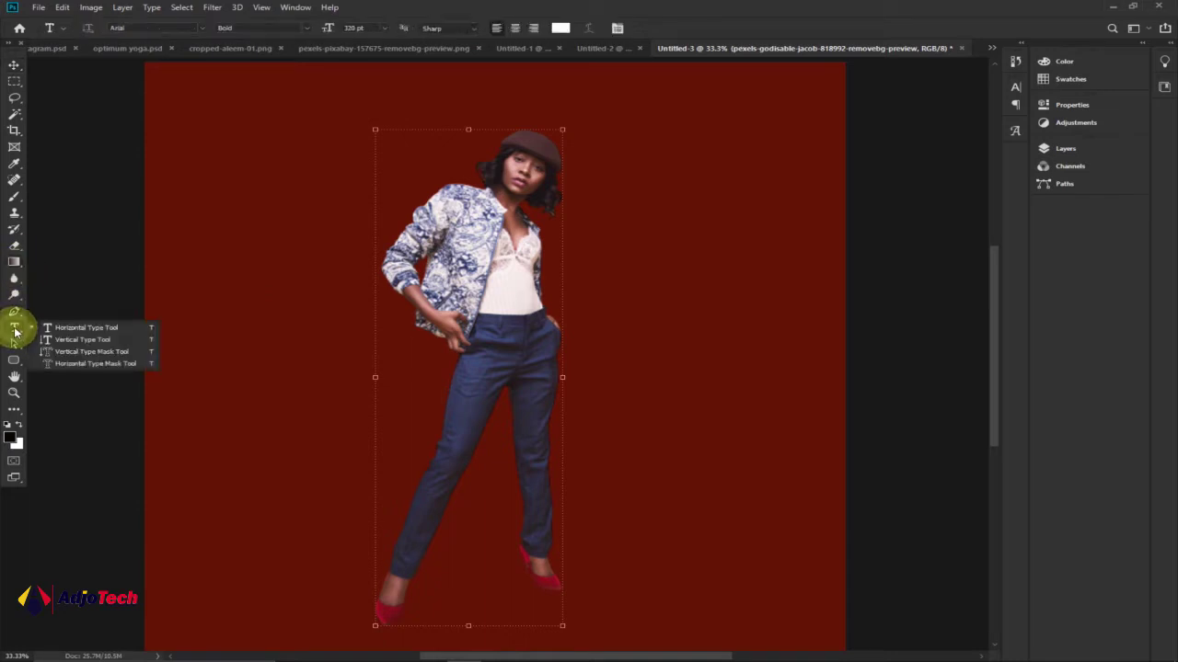
click(60, 328)
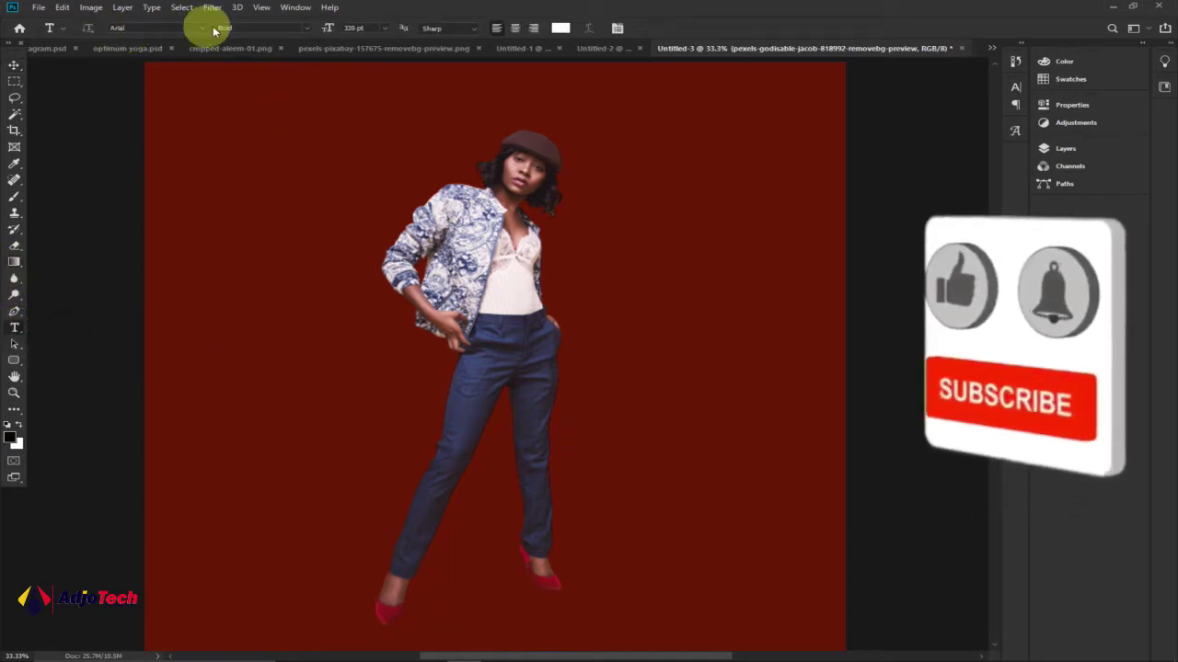
click(270, 328)
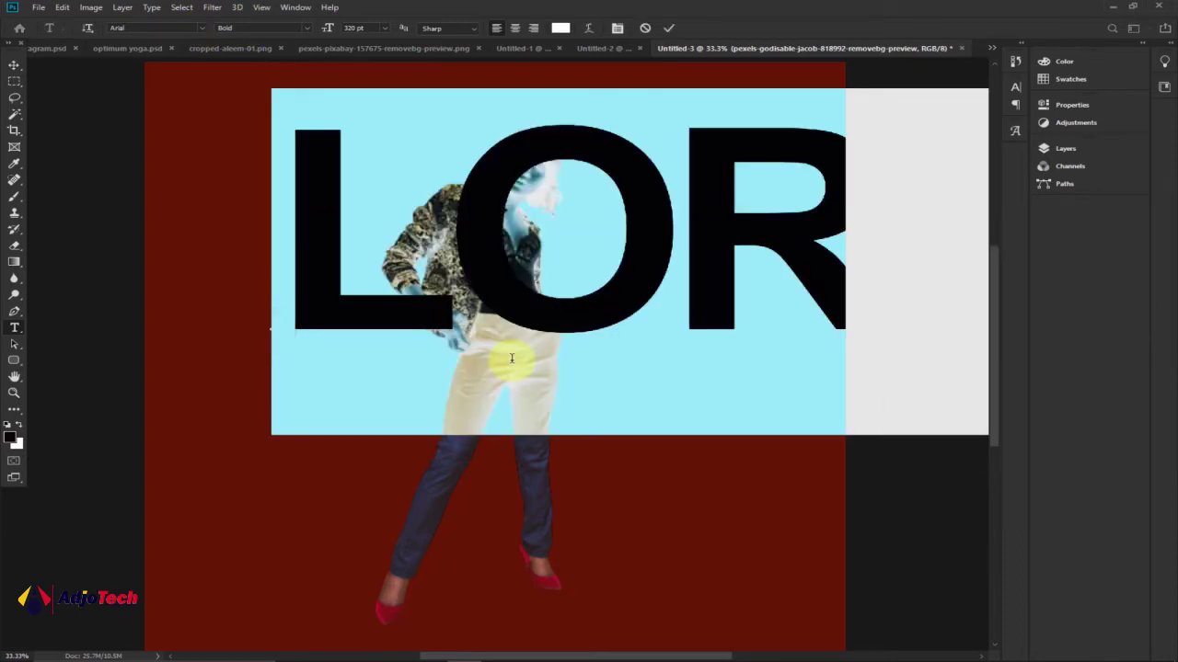
text(POP)
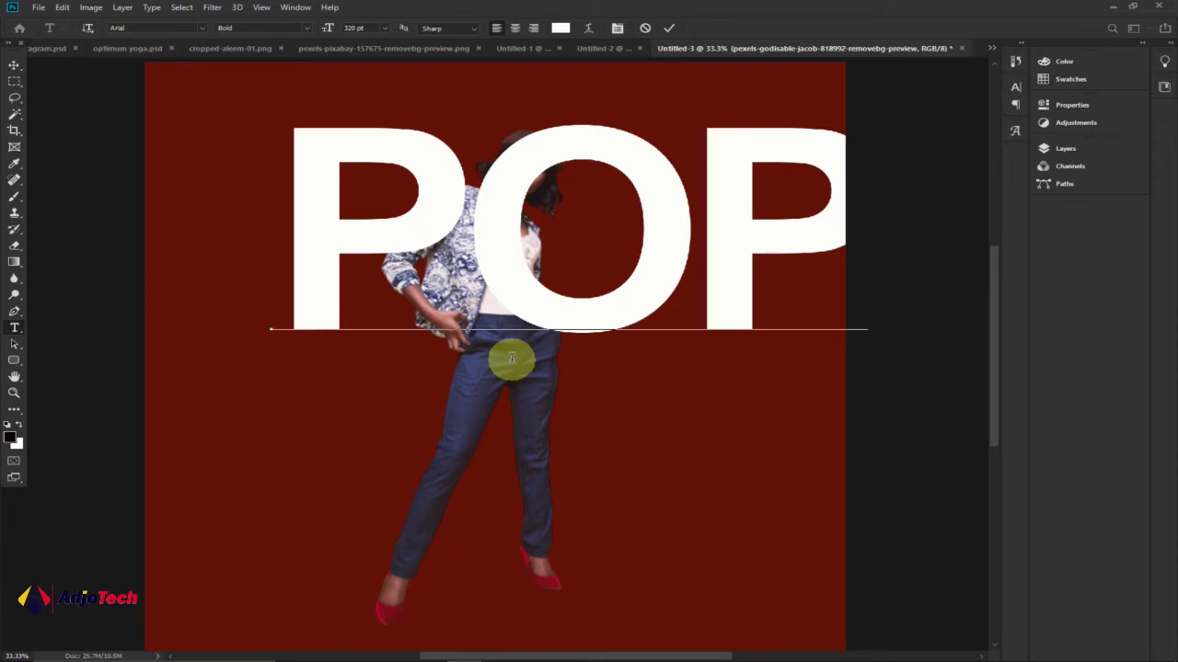
Step: Move the POP text down so it spans across the model's legs
click(15, 67)
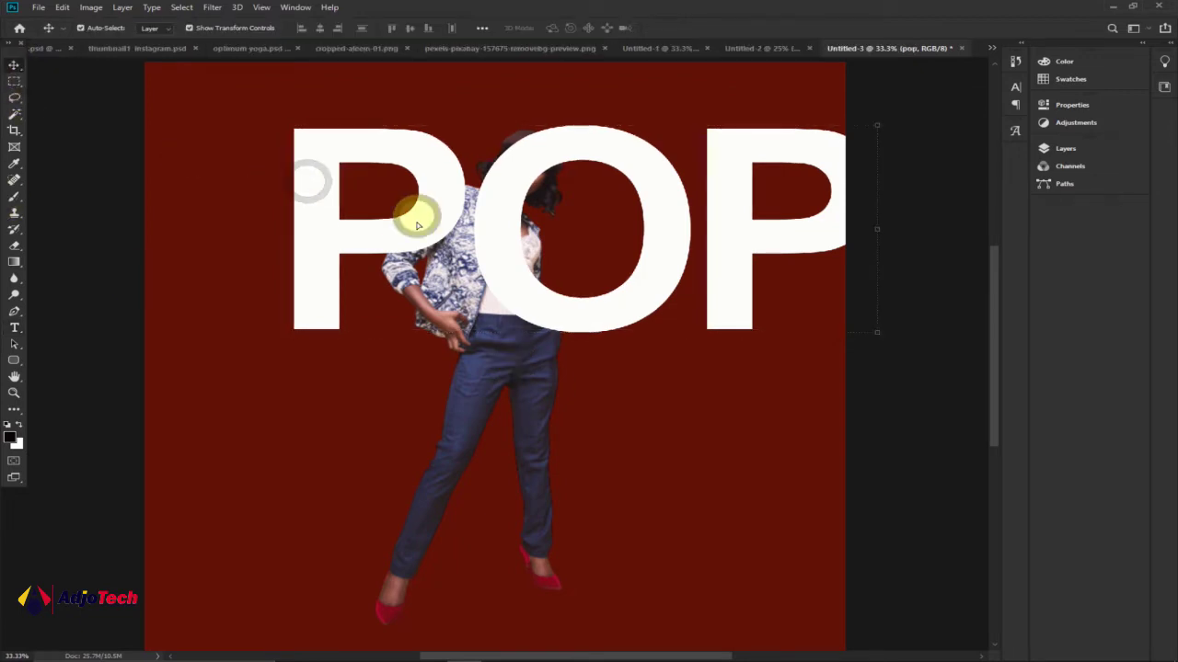
drag(413, 211, 336, 343)
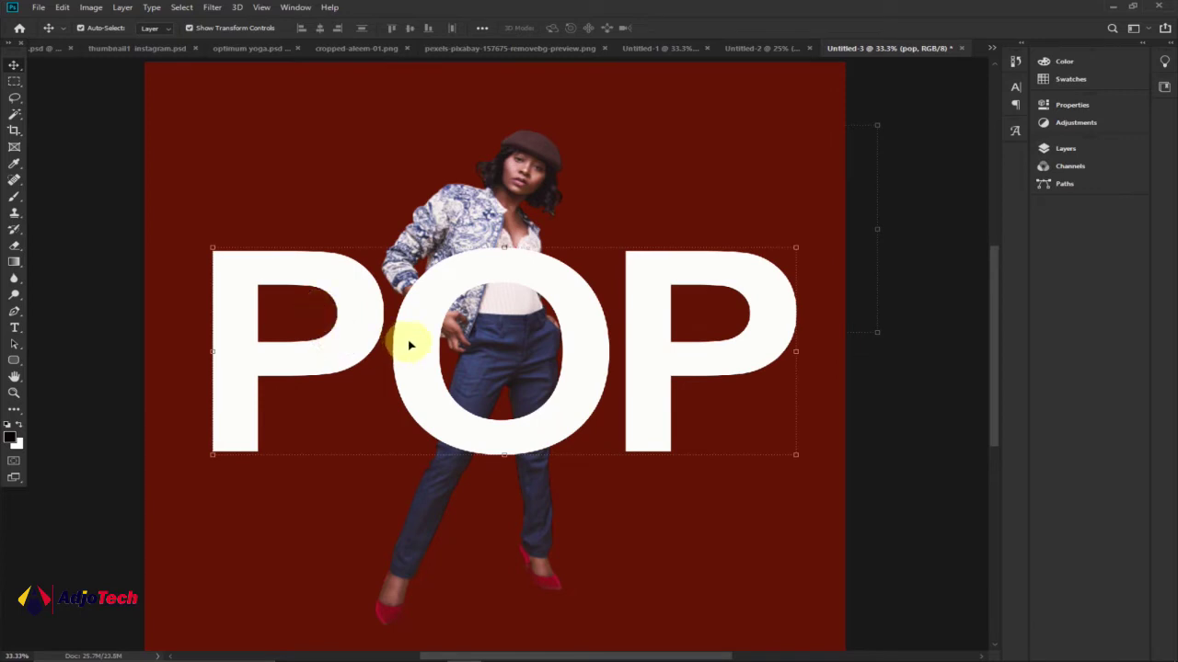
drag(433, 332, 433, 353)
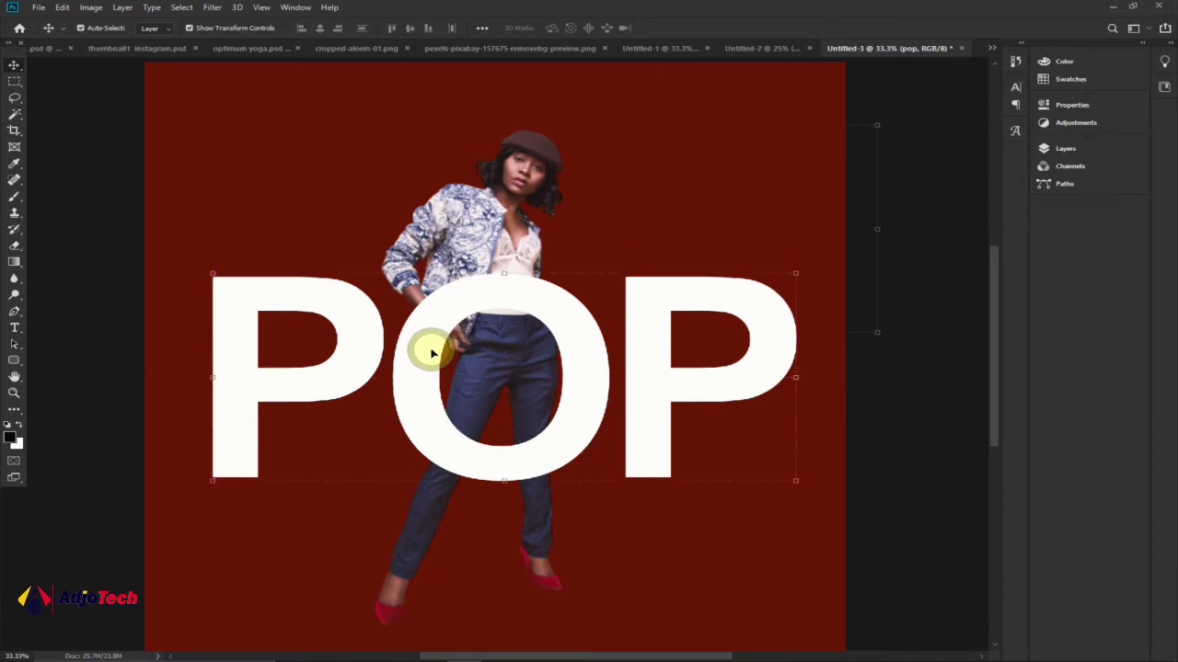
Step: Show the layers, nudge the POP text slightly, and add a white mask to its layer
click(1058, 149)
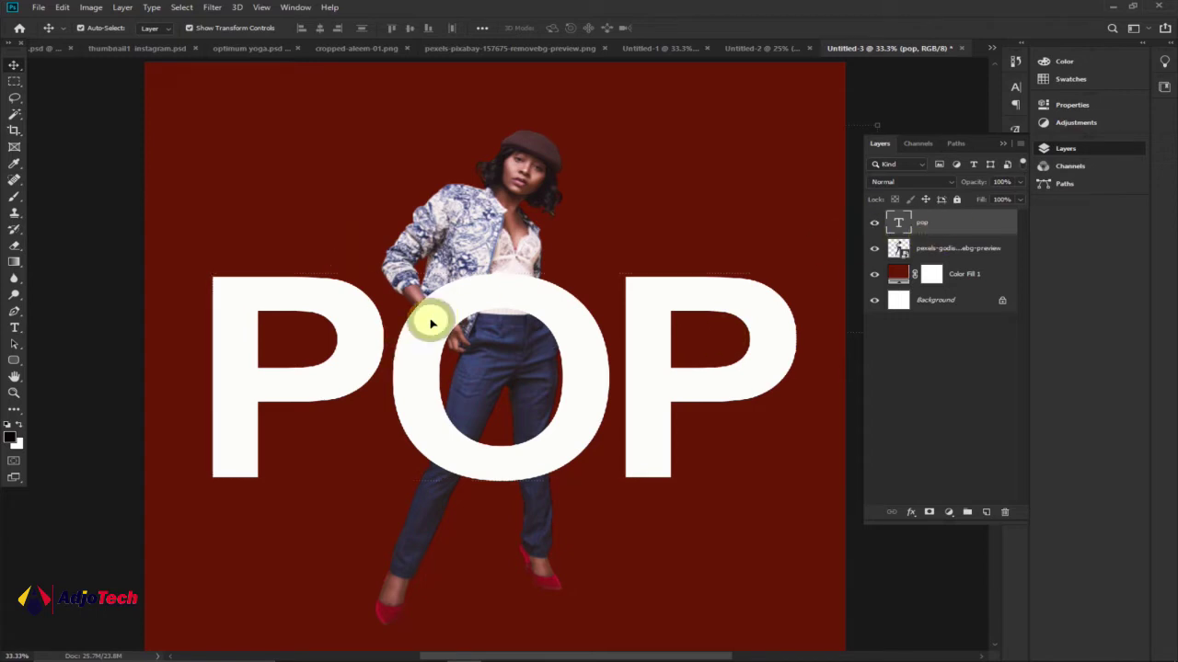
drag(430, 322, 433, 327)
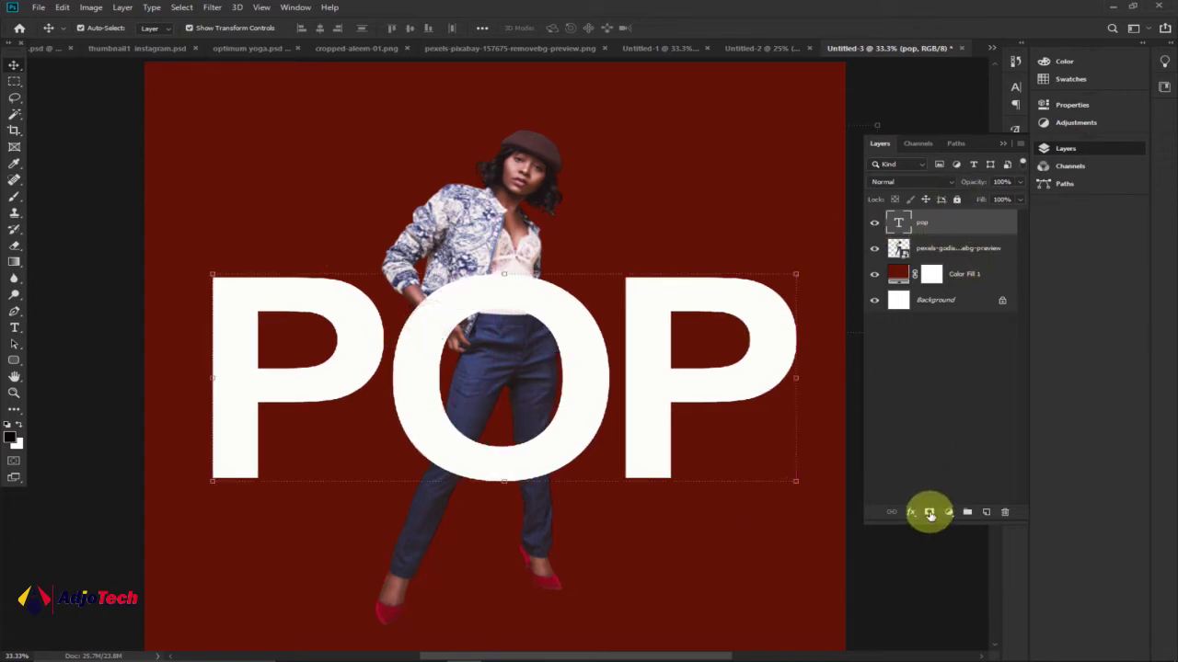
click(929, 513)
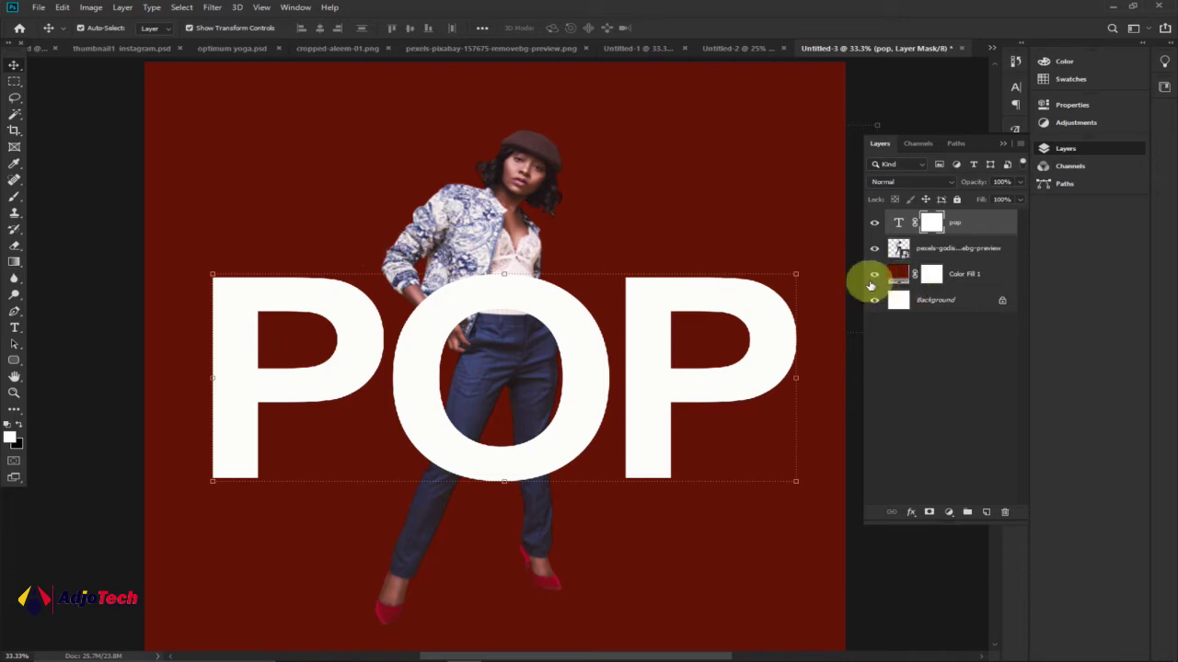
key(ctrl)
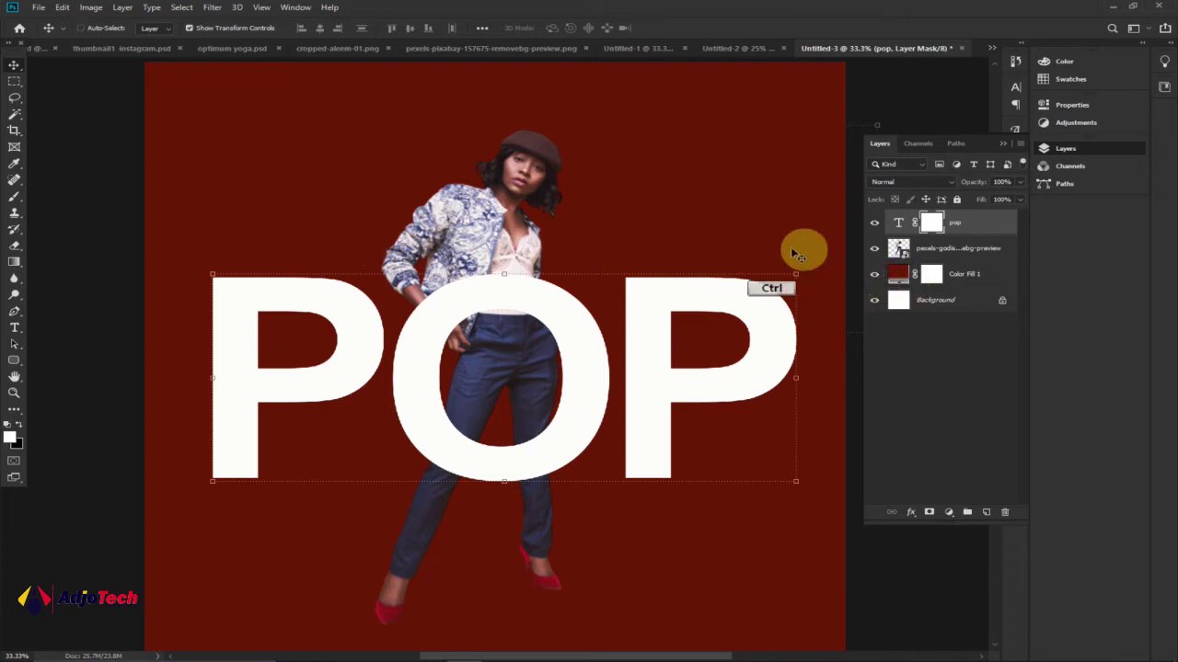
Step: Load the model's outline as a selection and choose the Eraser Tool
ctrl+click(897, 248)
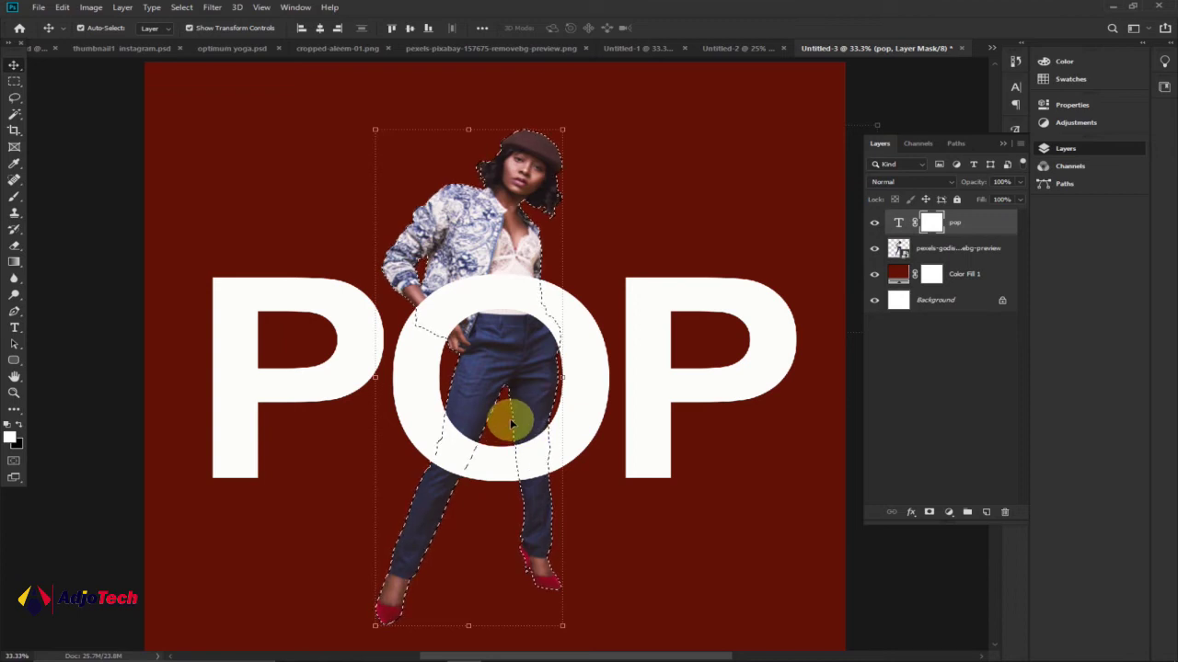
click(14, 248)
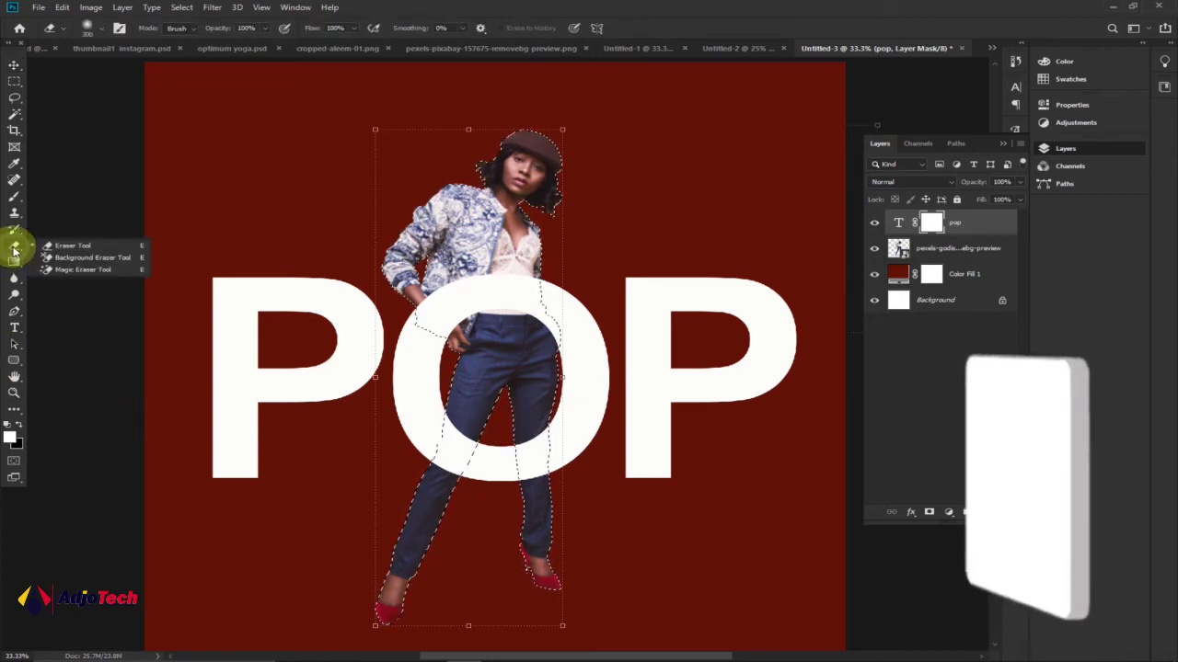
click(46, 246)
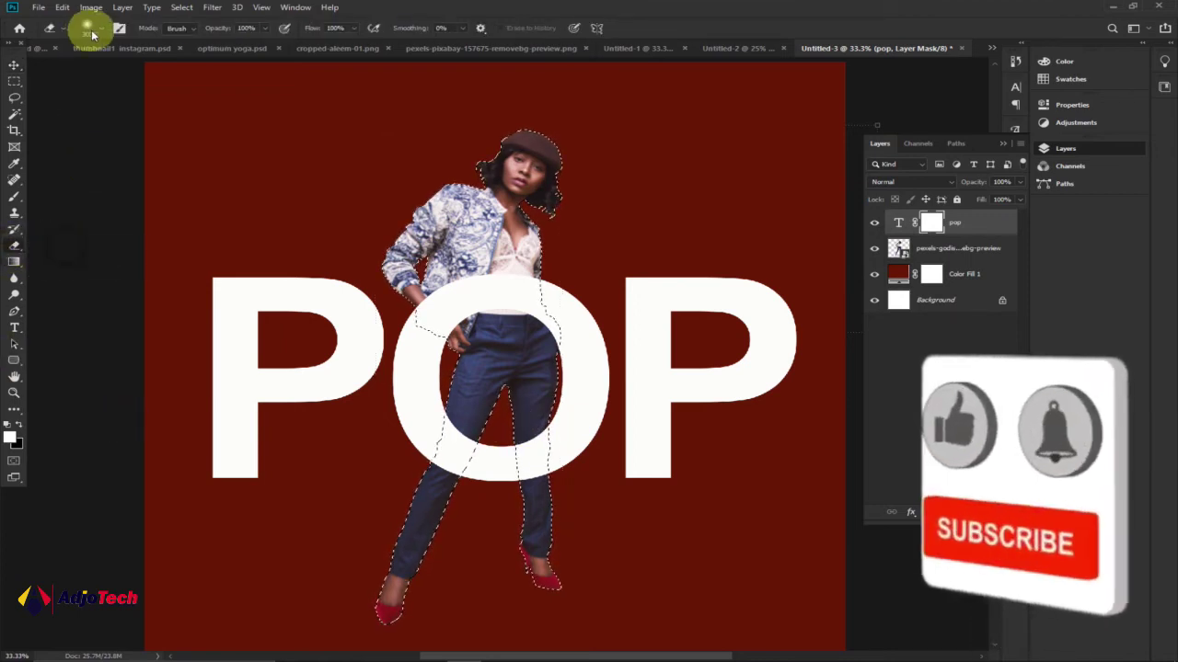
Step: Set the eraser brush to 0% hardness and about 400 px size
click(92, 35)
click(79, 97)
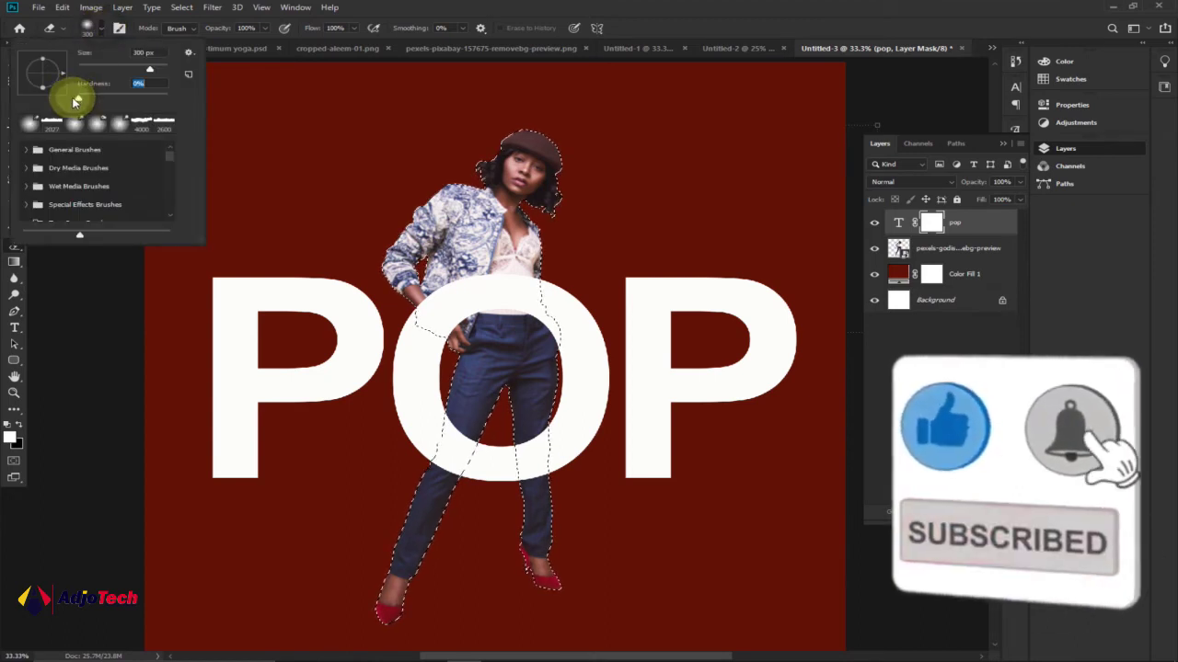
click(89, 27)
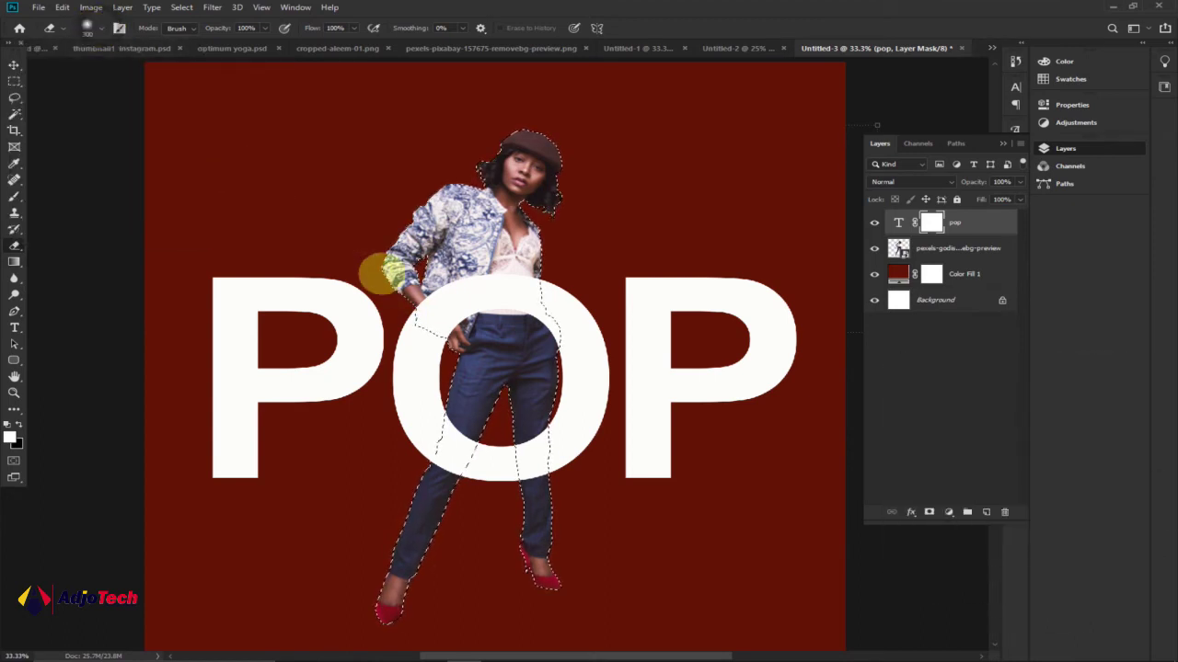
click(102, 32)
drag(150, 70, 152, 72)
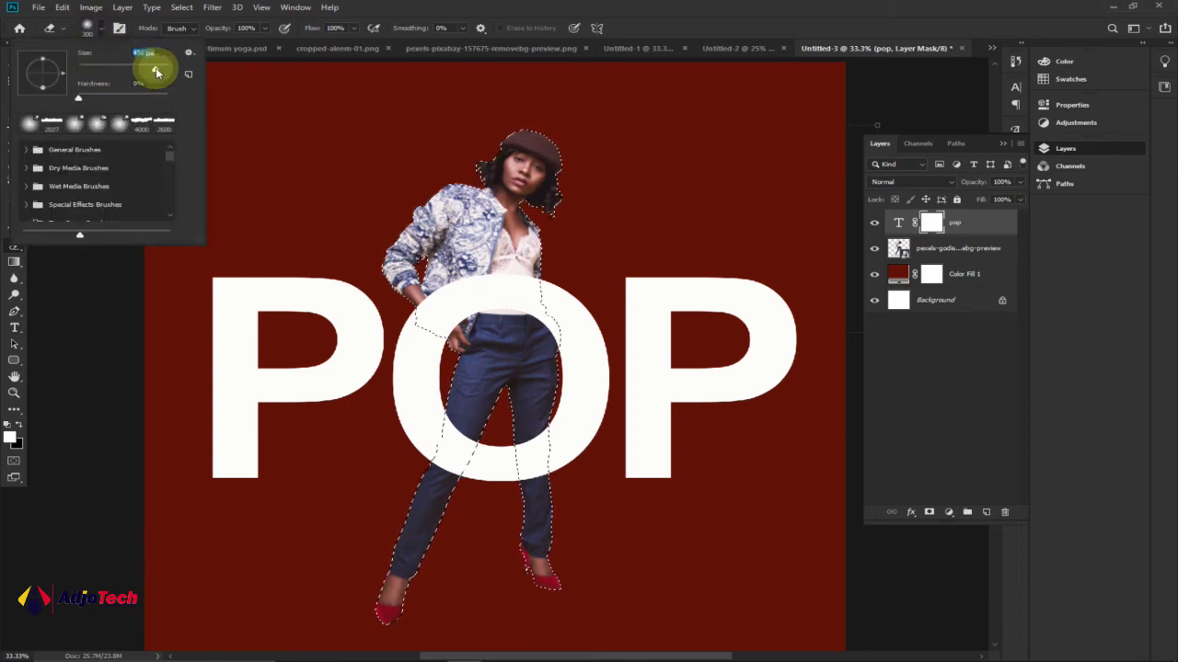
drag(156, 72, 159, 72)
click(103, 29)
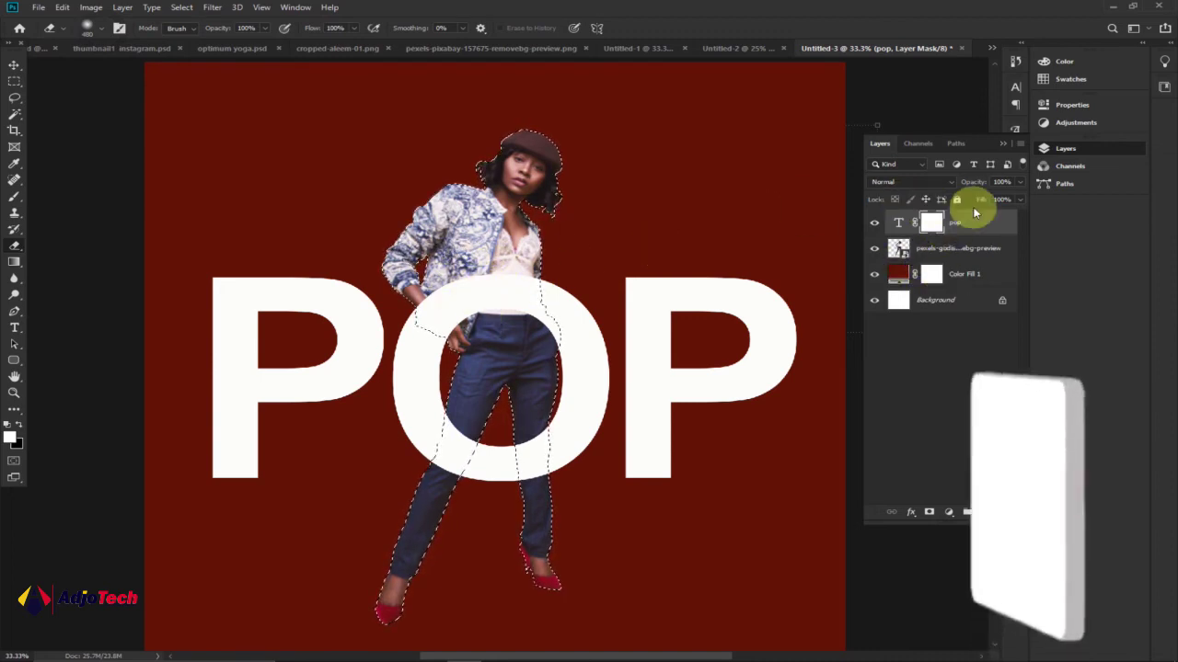
Step: Erase the POP mask over the model's arm, hand, waist and chest, then deselect
mouse_move(483, 291)
mouse_down()
mouse_move(441, 290)
mouse_move(456, 331)
mouse_move(449, 320)
mouse_move(462, 336)
mouse_move(518, 325)
mouse_move(526, 251)
mouse_move(493, 342)
mouse_move(514, 369)
mouse_move(501, 325)
mouse_move(524, 334)
mouse_move(438, 309)
mouse_up()
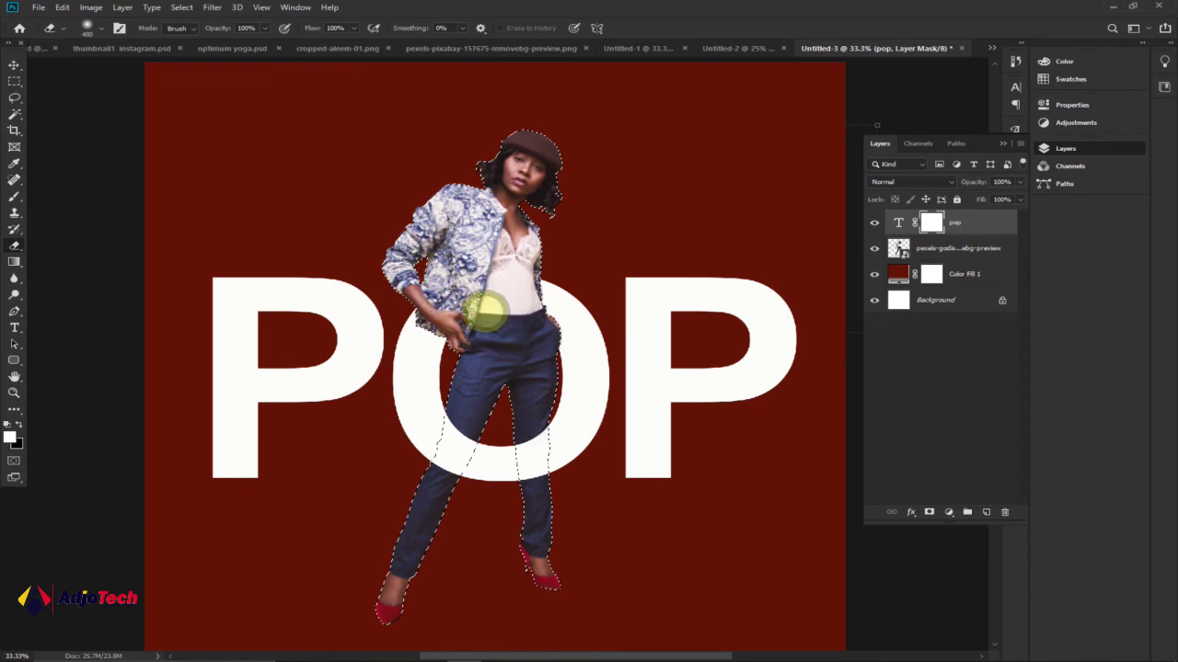
mouse_move(464, 326)
mouse_down()
mouse_move(494, 326)
mouse_move(480, 306)
mouse_move(487, 313)
mouse_up()
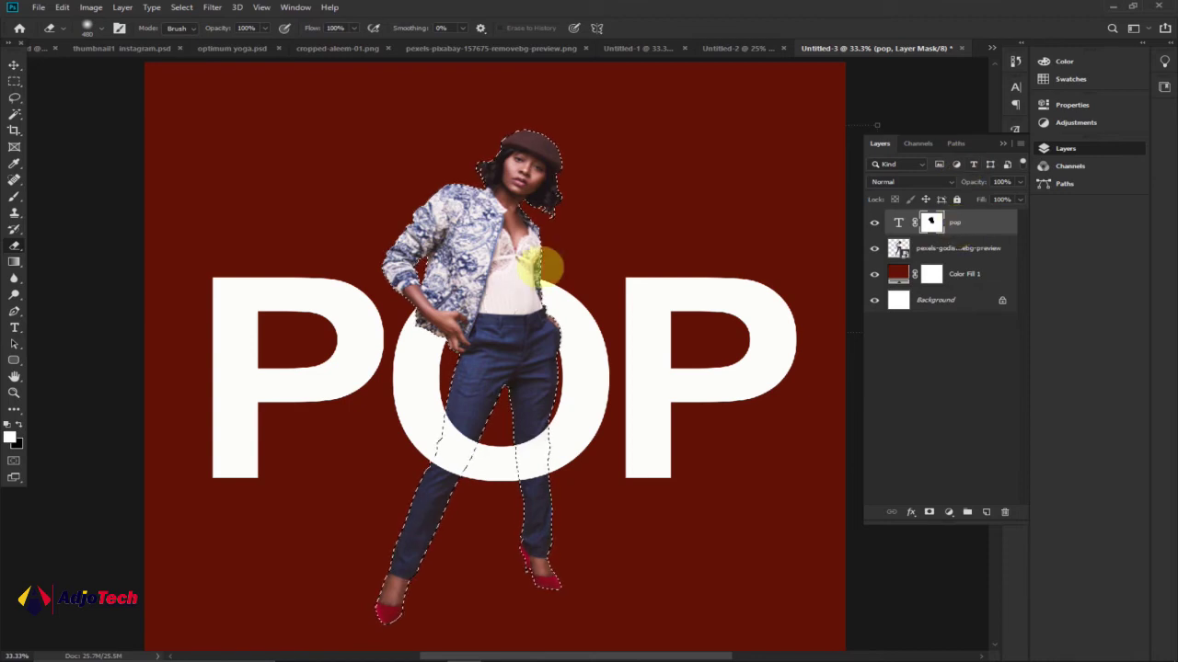
mouse_move(546, 267)
mouse_down()
mouse_move(509, 259)
mouse_move(469, 290)
mouse_move(464, 311)
mouse_up()
key(ctrl)
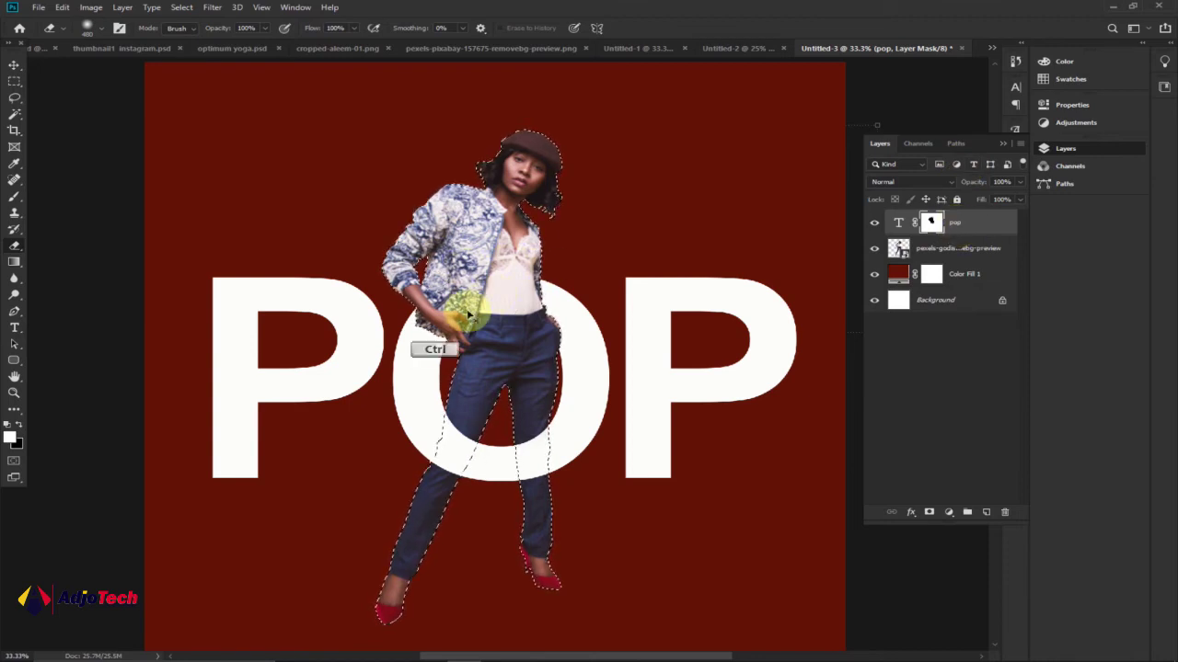
key(ctrl+d)
key(v)
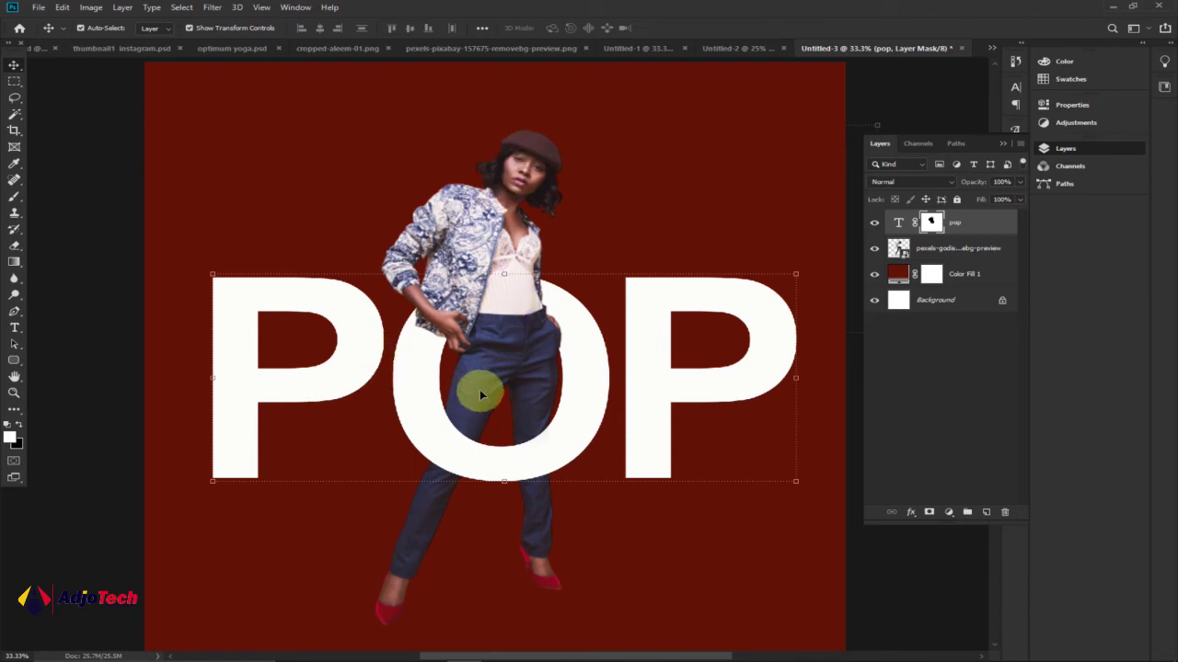
Step: Give POP a Multiply drop shadow: 42% opacity, 25 px distance, 5% spread, 40 px size
click(982, 224)
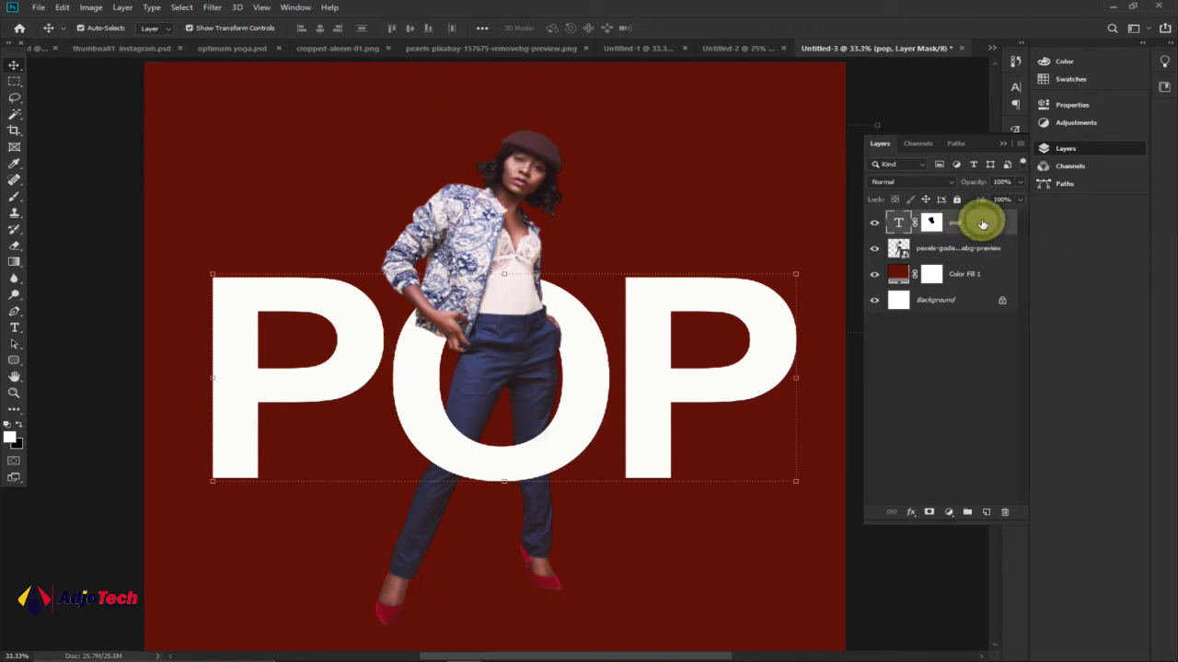
double_click(983, 224)
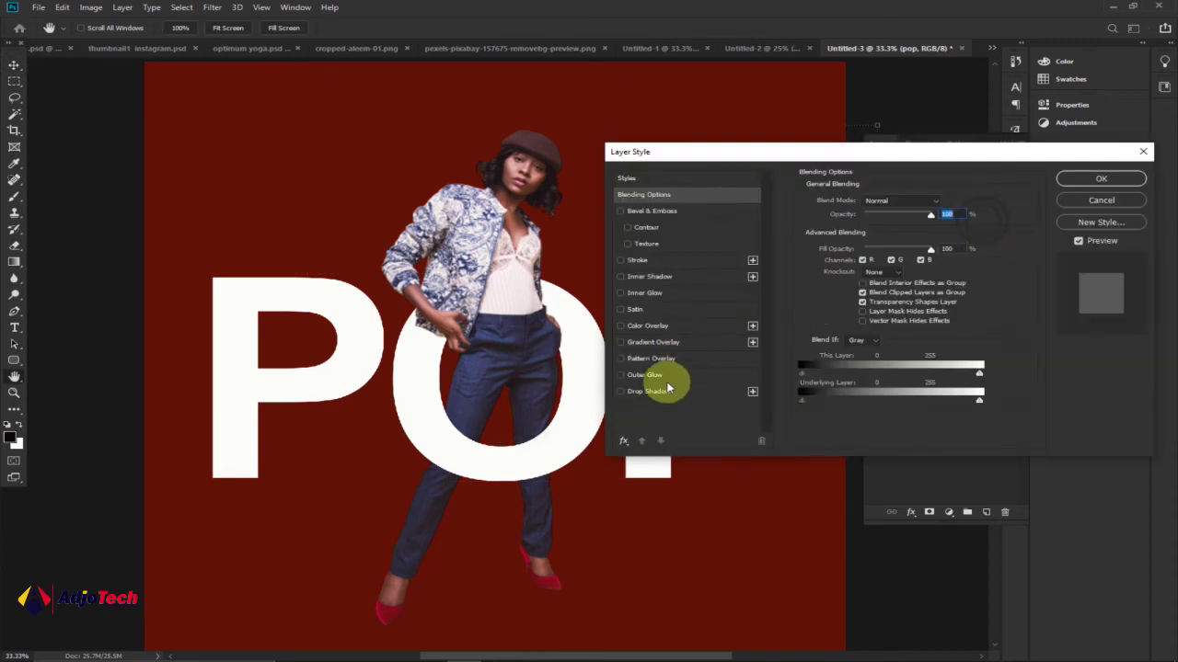
click(659, 390)
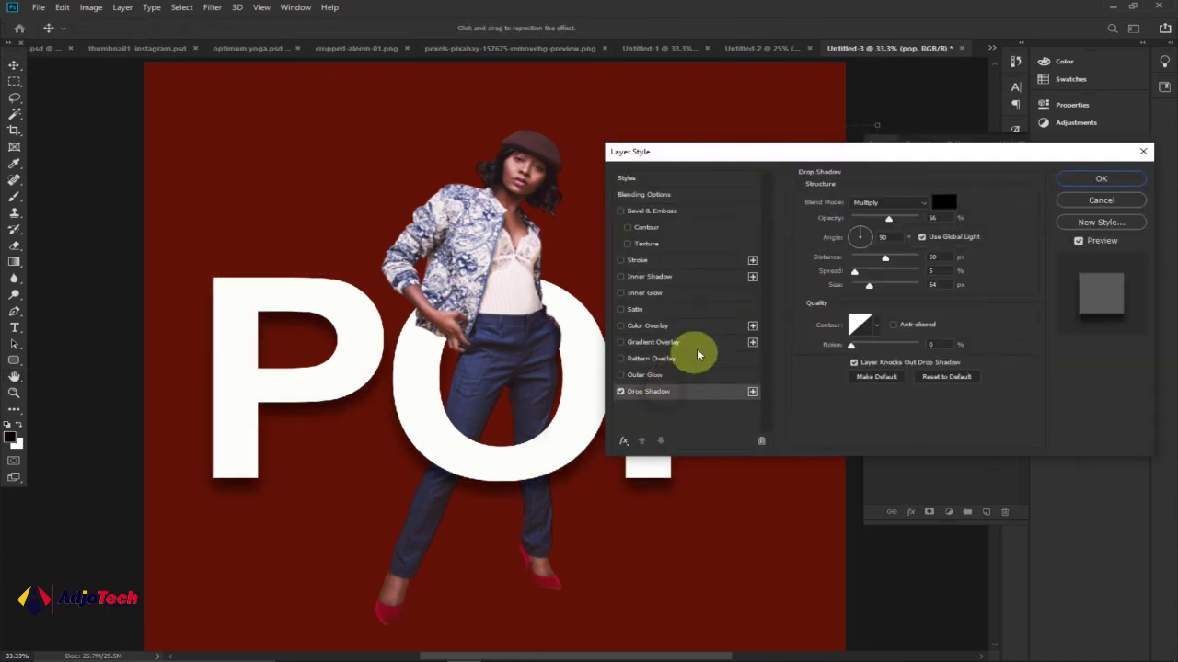
drag(888, 218, 865, 285)
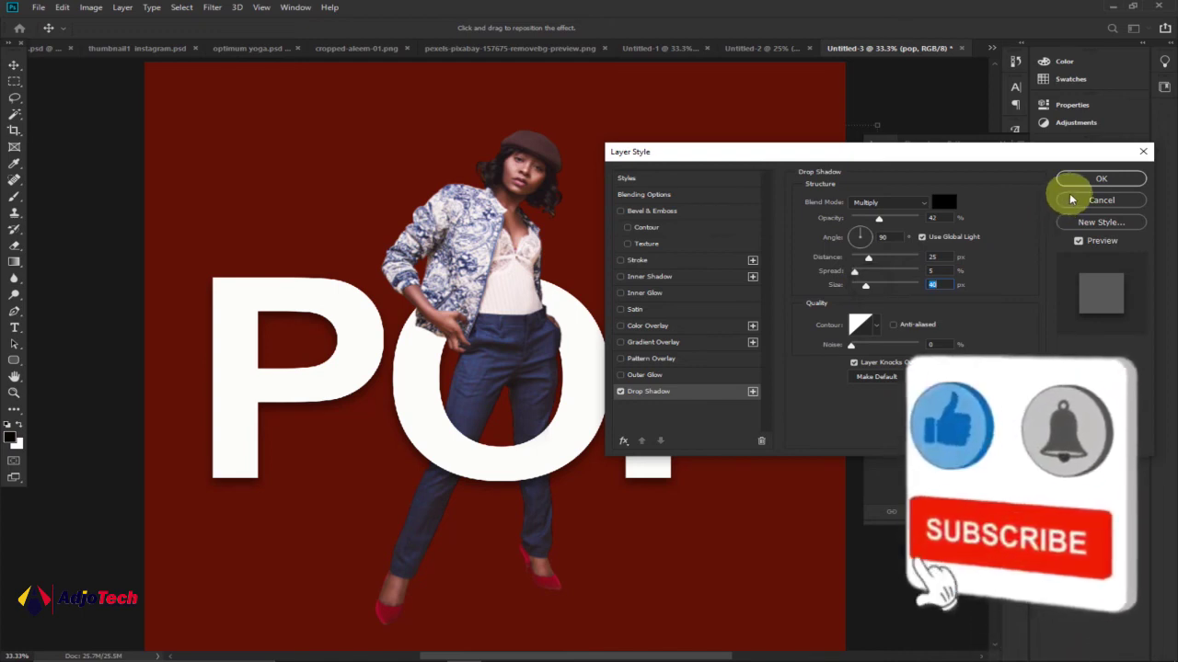
click(1093, 181)
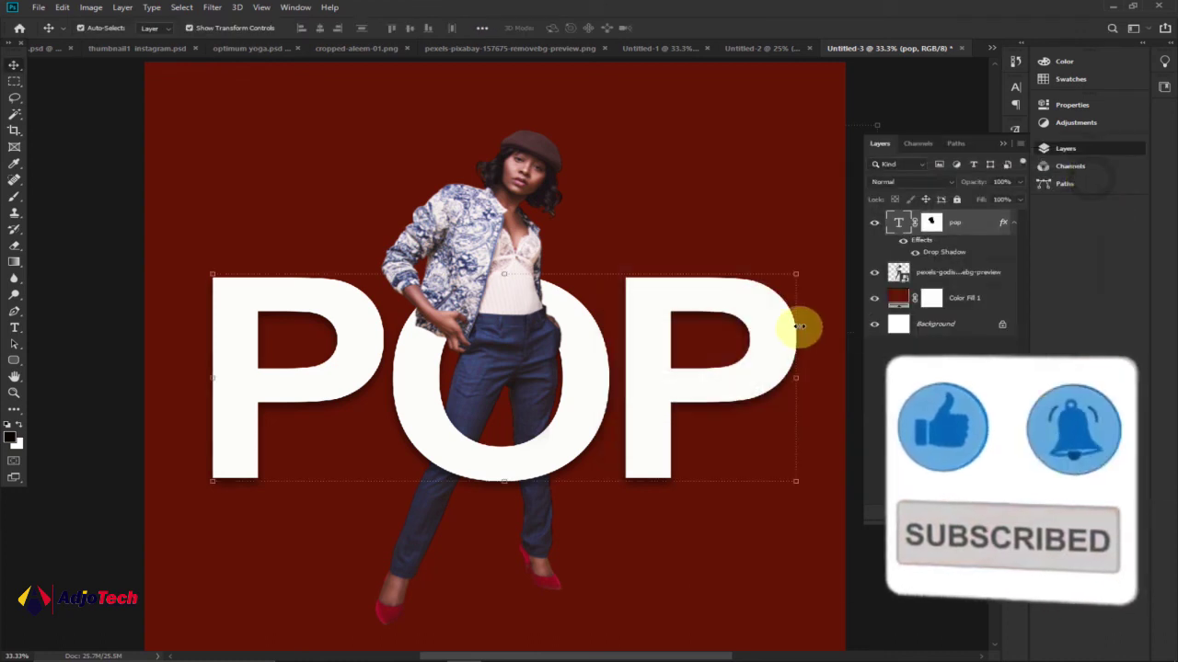